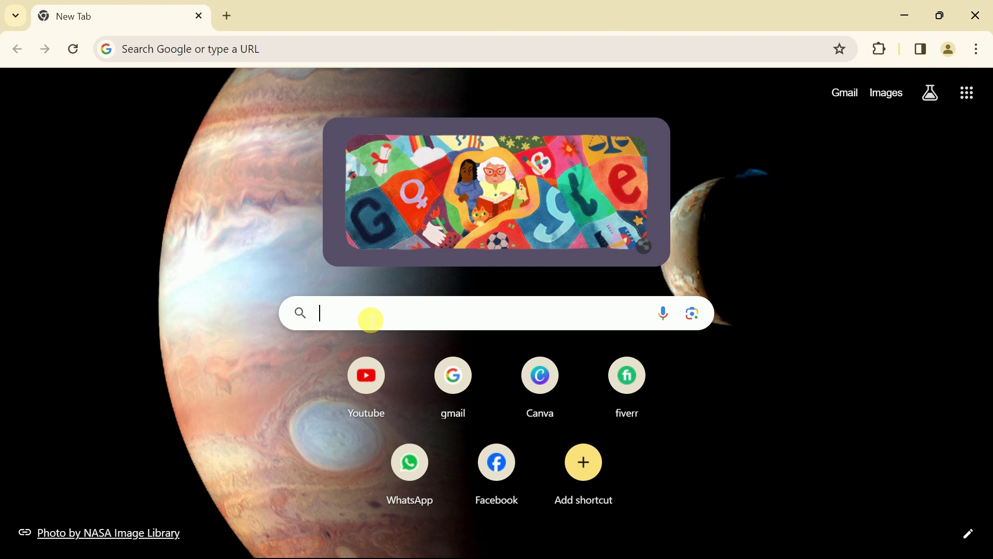
Search Google for 'Kwizie' to reach the kwizie.ai home page.
{"action": "type", "text": "Kw"}
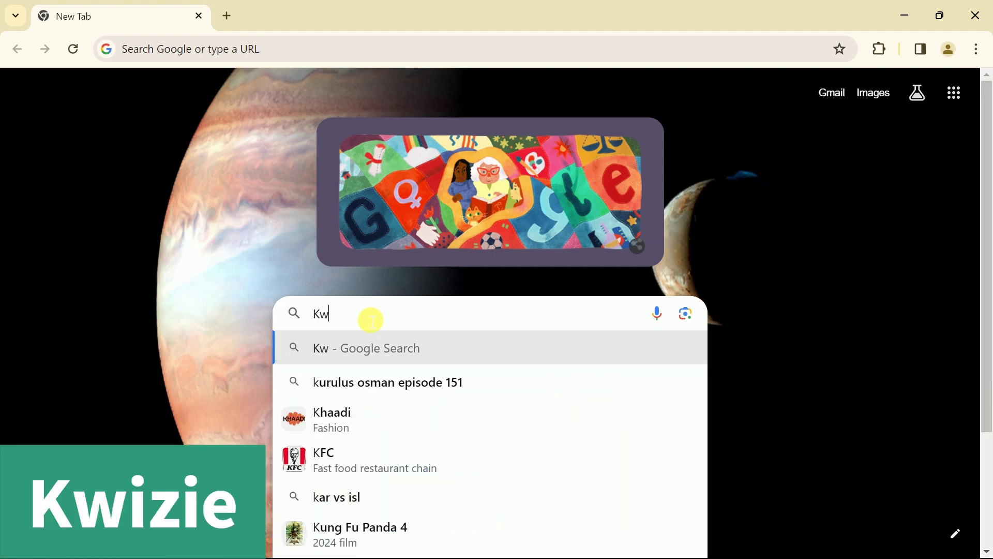
{"action": "type", "text": "izie"}
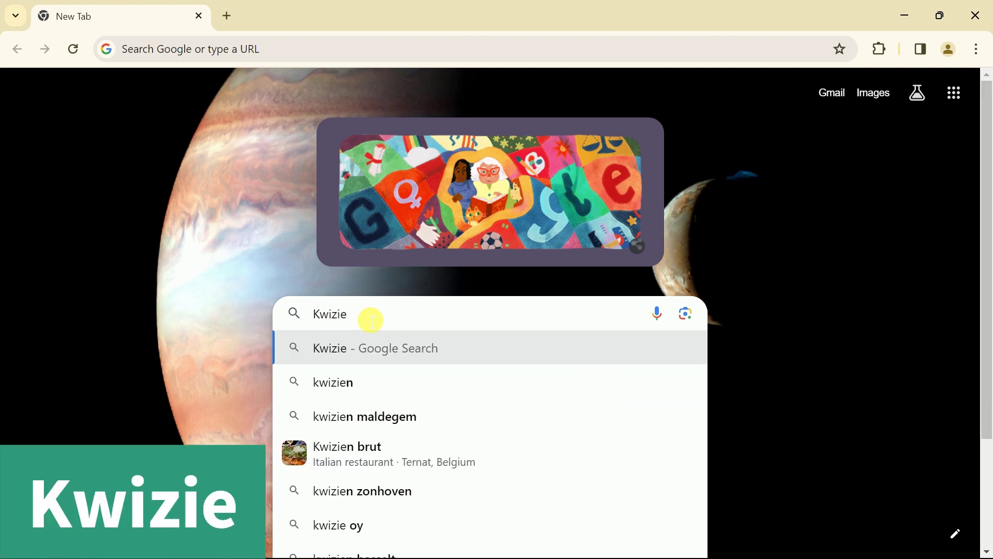
{"action": "key", "text": "Return"}
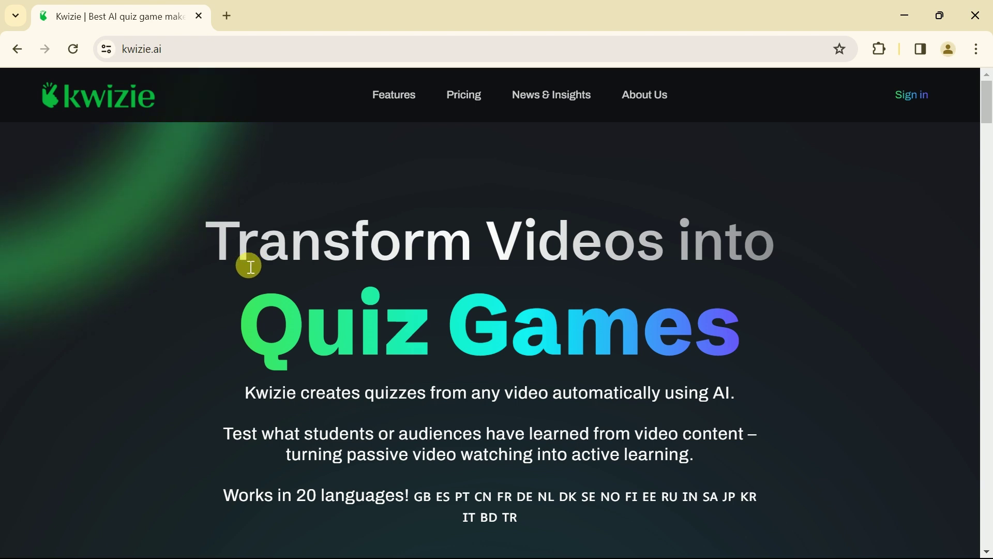
{"action": "left_click_drag", "start_coordinate": [217, 253], "coordinate": [780, 259]}
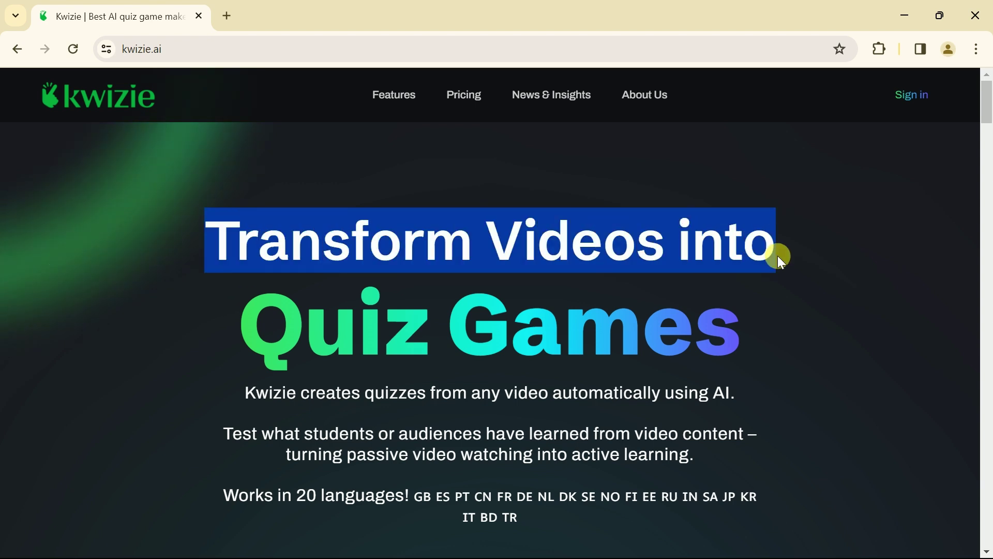
{"action": "left_click", "coordinate": [777, 256]}
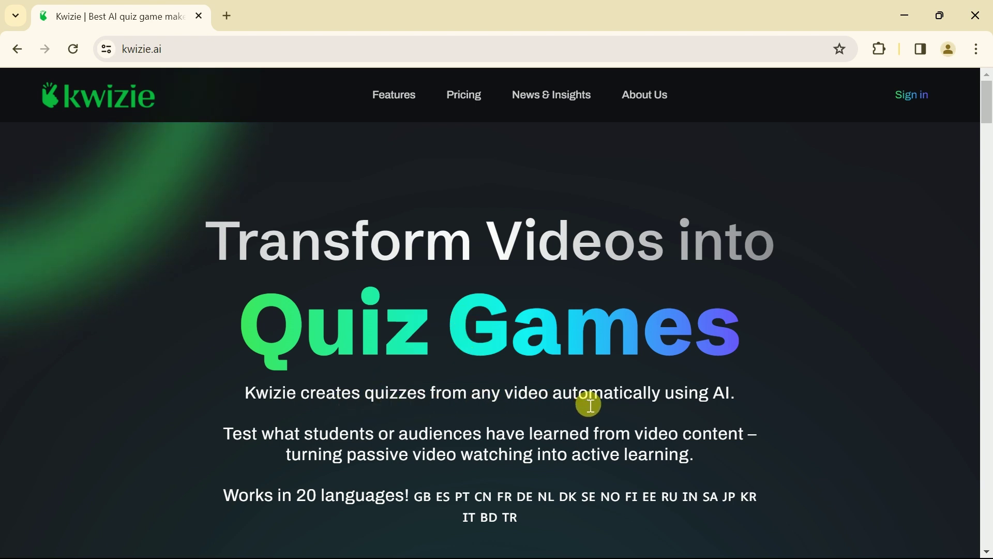
{"action": "left_click_drag", "start_coordinate": [743, 404], "coordinate": [253, 401]}
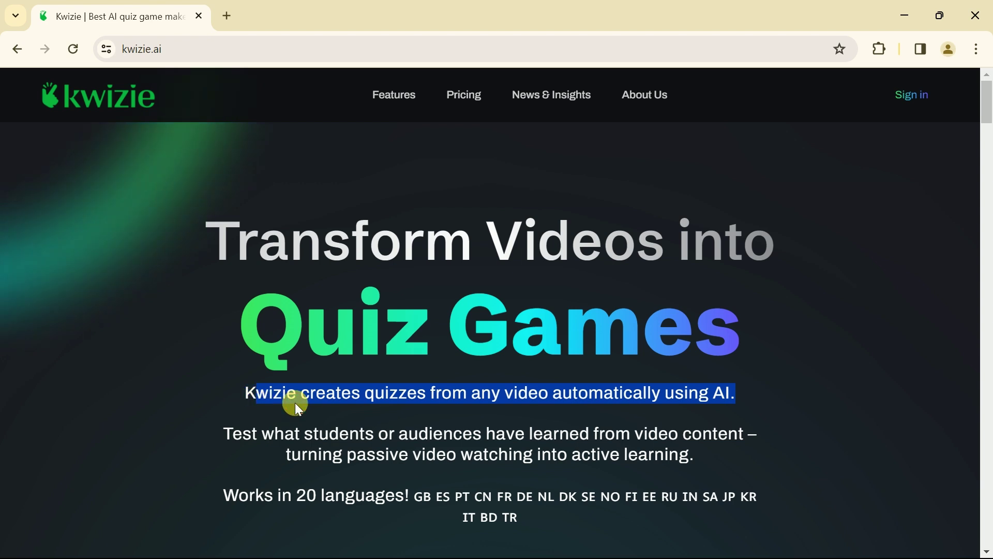
{"action": "left_click", "coordinate": [336, 404]}
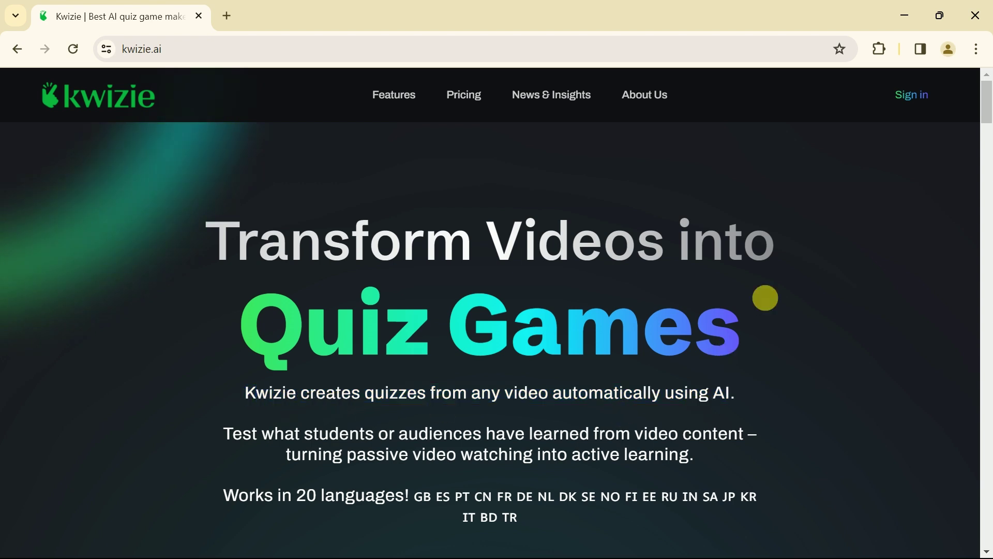
{"action": "left_click", "coordinate": [987, 247]}
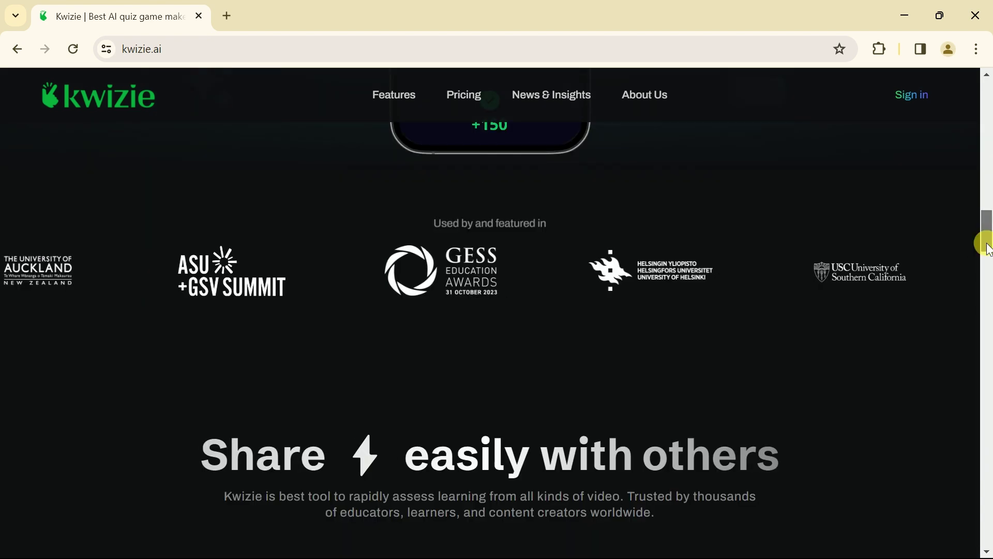
{"action": "scroll", "coordinate": [987, 254], "scroll_direction": "down", "scroll_amount": 4}
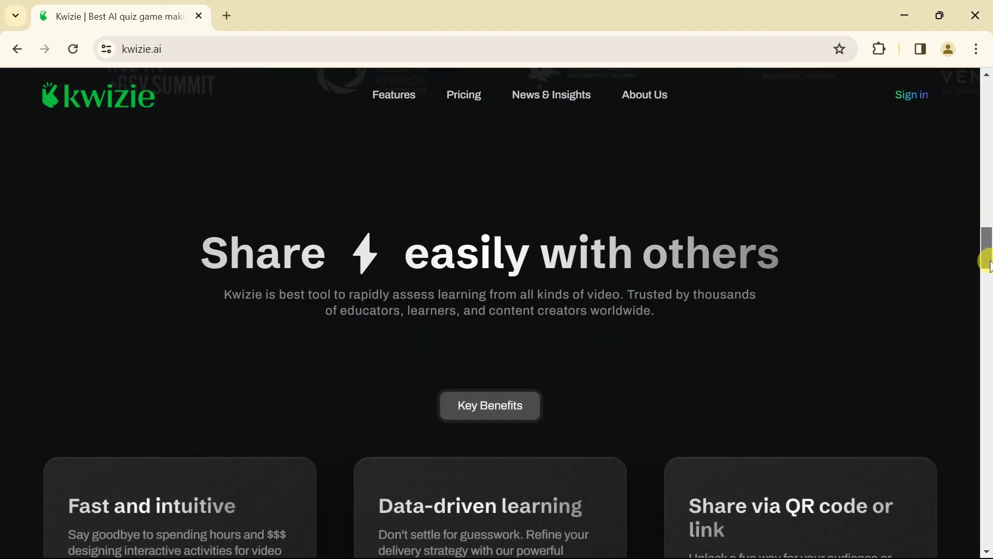
{"action": "left_click_drag", "start_coordinate": [781, 262], "coordinate": [210, 271]}
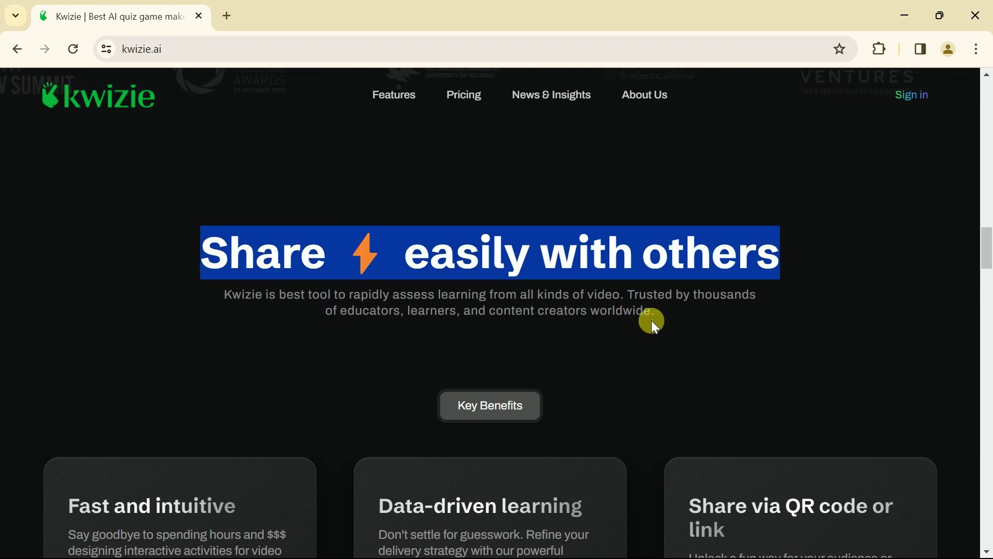
{"action": "left_click", "coordinate": [915, 288]}
{"action": "left_click_drag", "start_coordinate": [987, 251], "coordinate": [990, 282]}
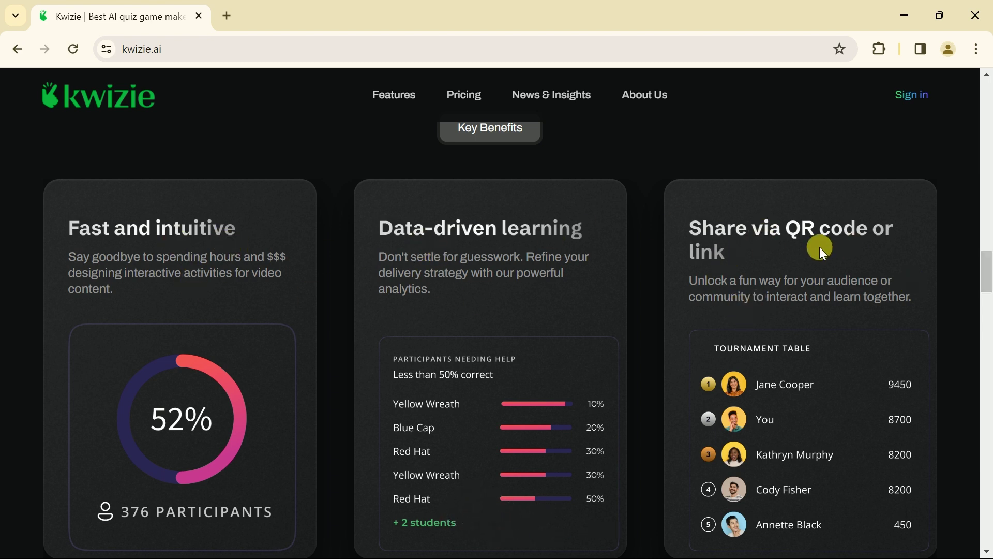
{"action": "left_click_drag", "start_coordinate": [736, 255], "coordinate": [593, 237]}
{"action": "left_click", "coordinate": [492, 239]}
{"action": "left_click_drag", "start_coordinate": [987, 272], "coordinate": [988, 325]}
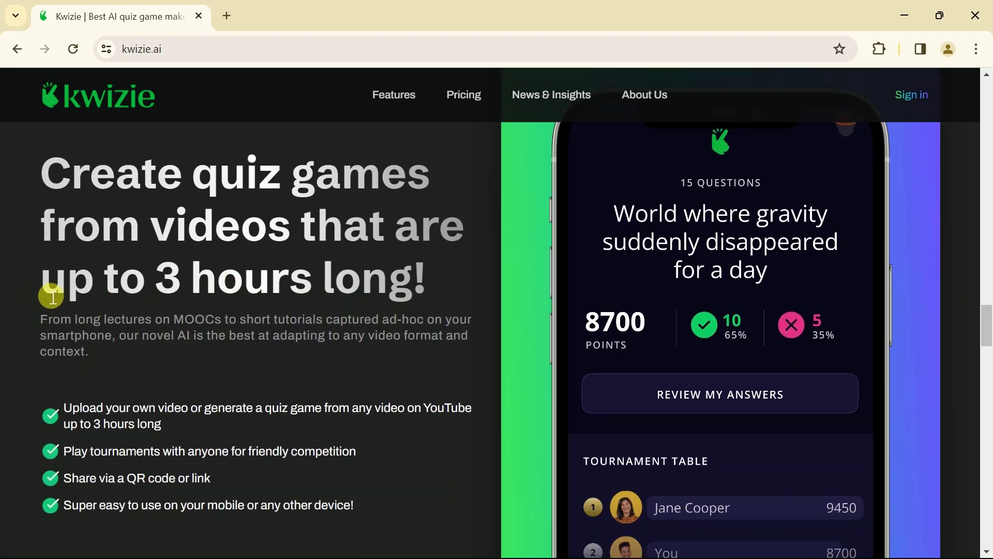
{"action": "left_click_drag", "start_coordinate": [172, 293], "coordinate": [424, 292]}
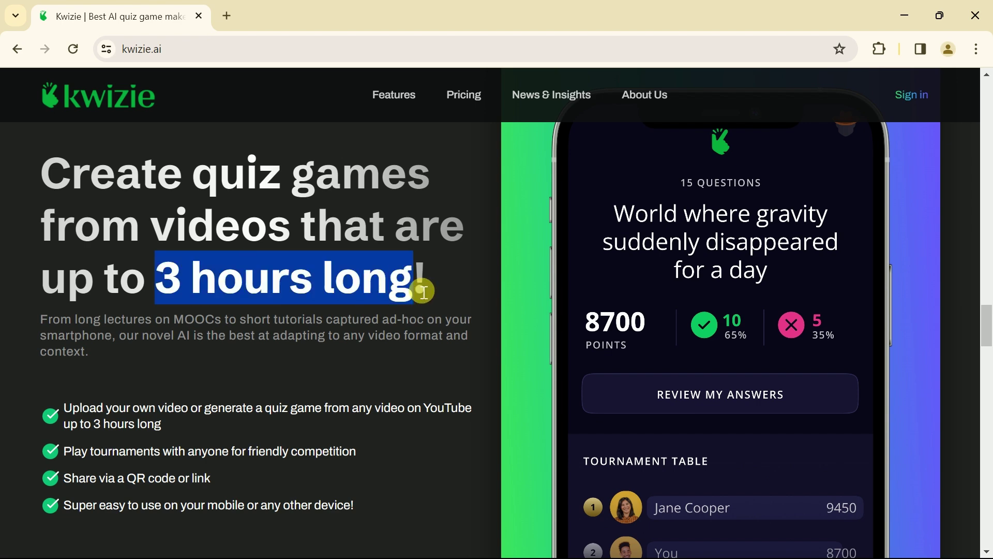
{"action": "left_click", "coordinate": [690, 292]}
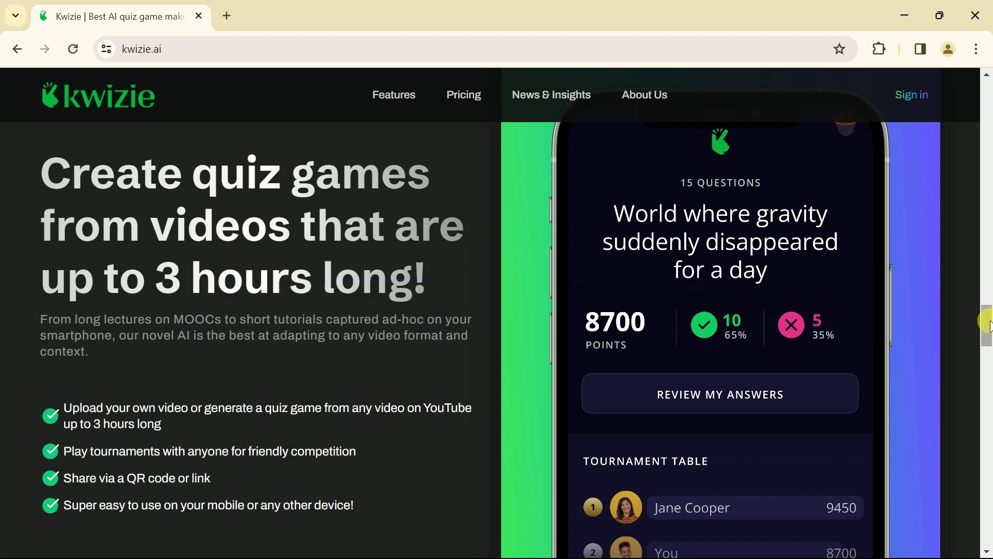
{"action": "left_click_drag", "start_coordinate": [988, 326], "coordinate": [988, 83]}
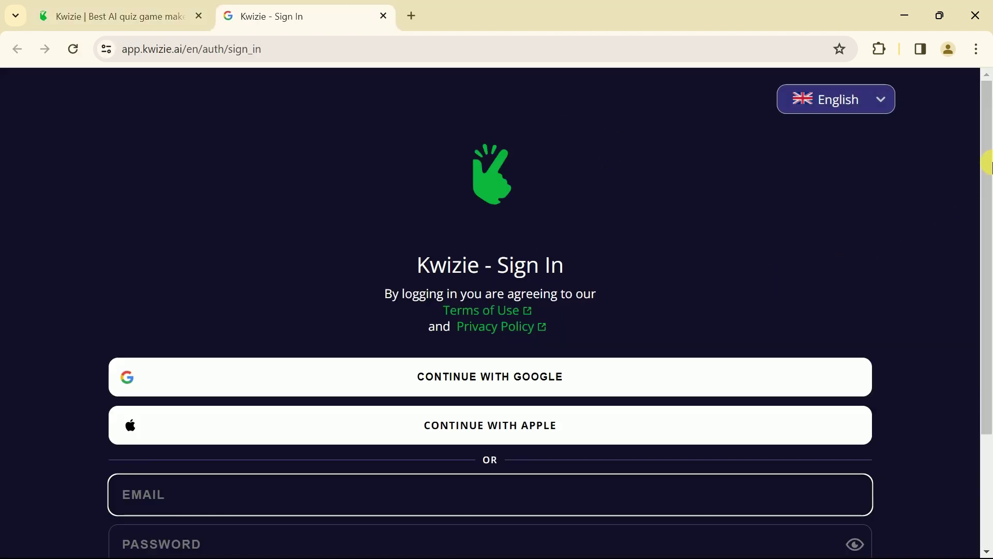
Sign in to Kwizie with a Google account, entering the account password.
{"action": "left_click_drag", "start_coordinate": [988, 165], "coordinate": [988, 186]}
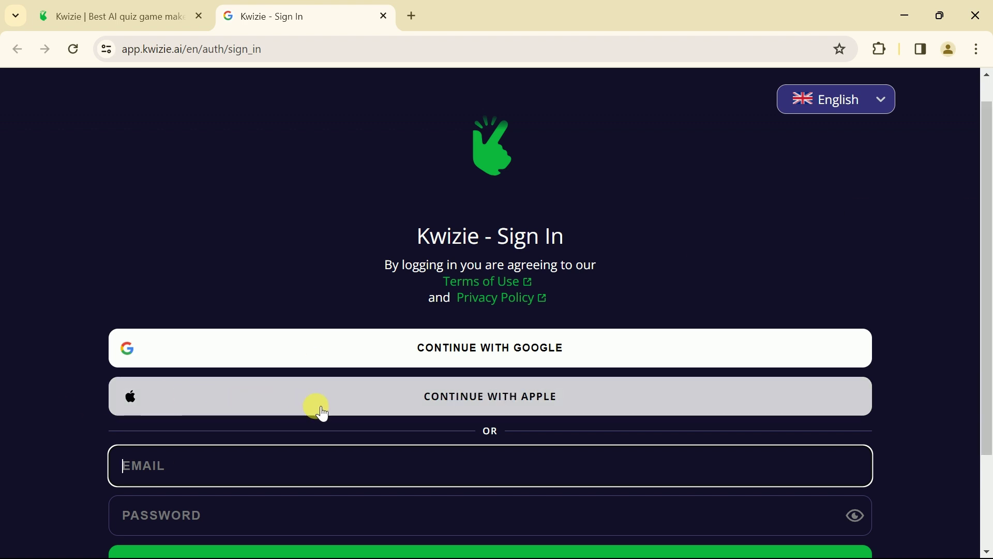
{"action": "left_click", "coordinate": [445, 362]}
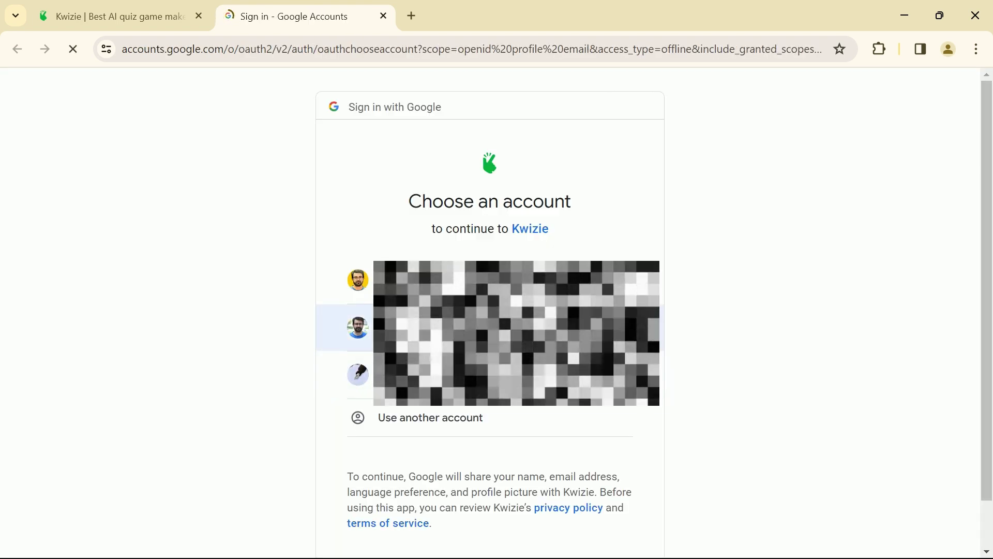
{"action": "left_click", "coordinate": [357, 328]}
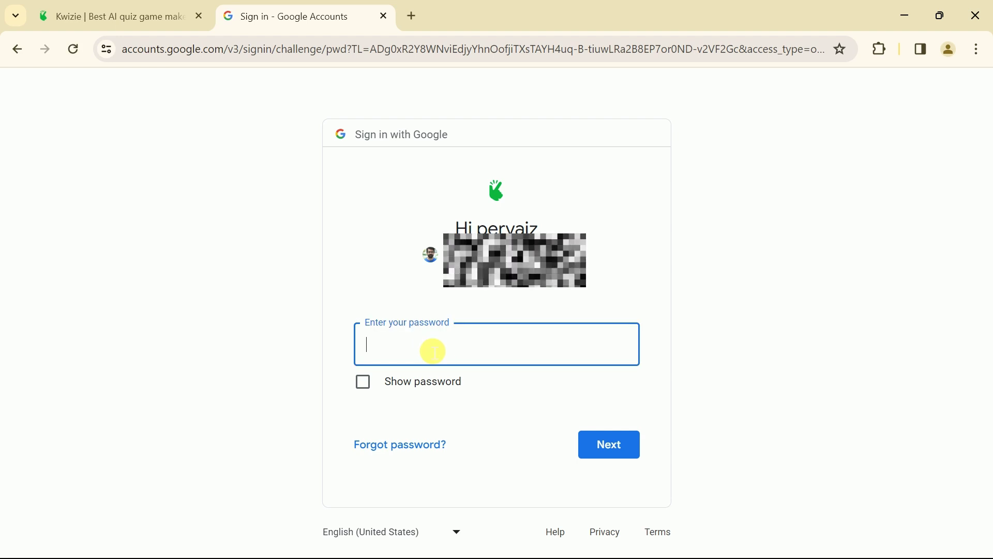
{"action": "type", "text": "•••••••••••••••"}
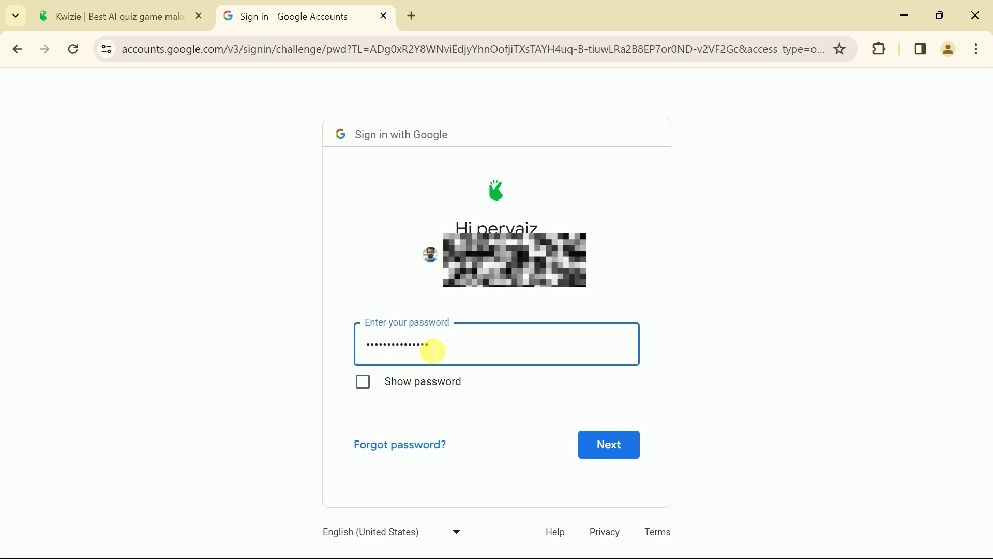
{"action": "key", "text": "Return"}
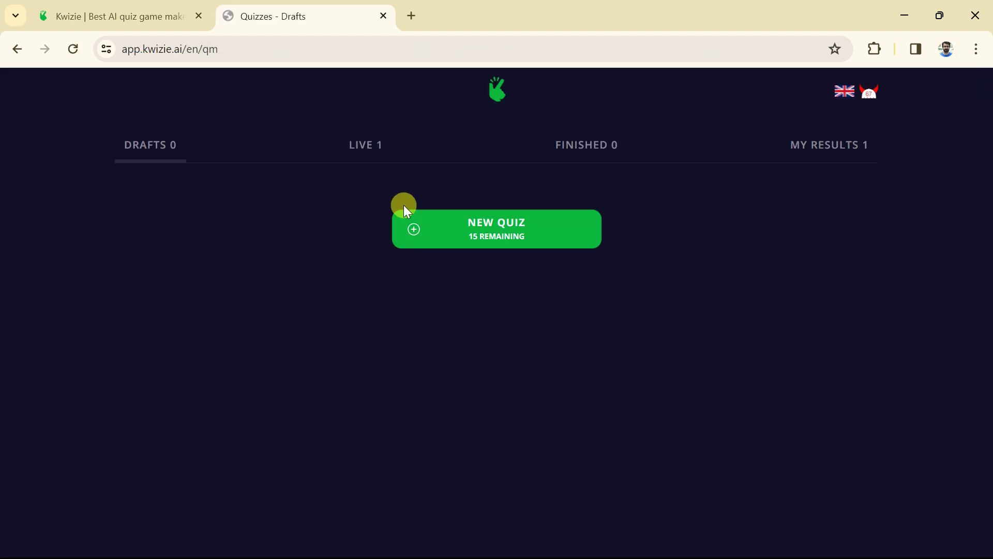
Close the old Kwizie home tab and start a new quiz from a YouTube link.
{"action": "left_click", "coordinate": [199, 16]}
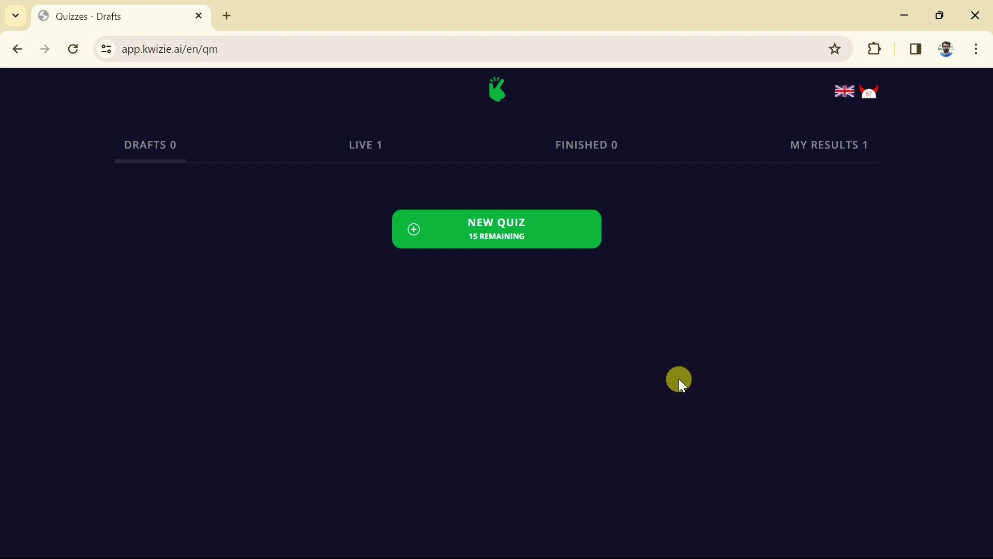
{"action": "left_click", "coordinate": [472, 231]}
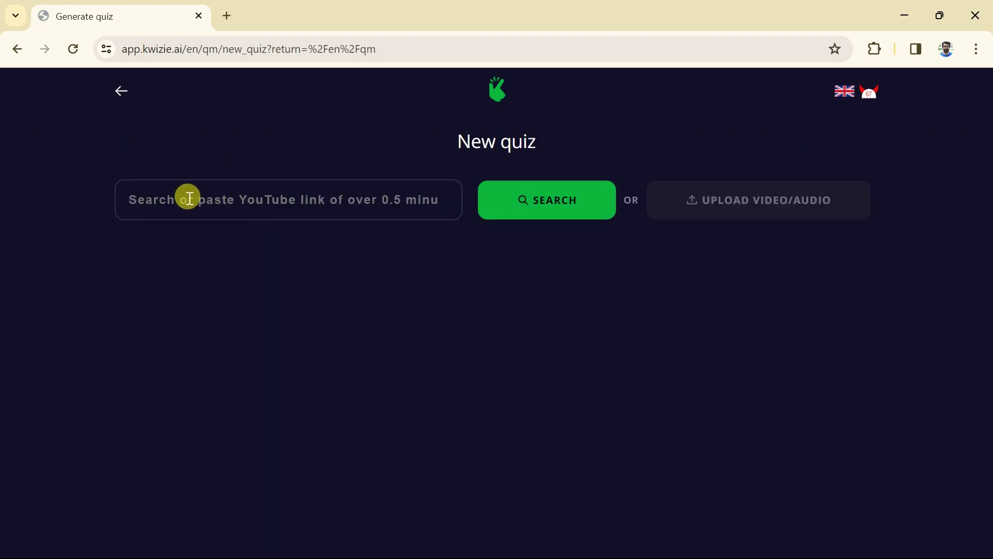
{"action": "left_click", "coordinate": [154, 209]}
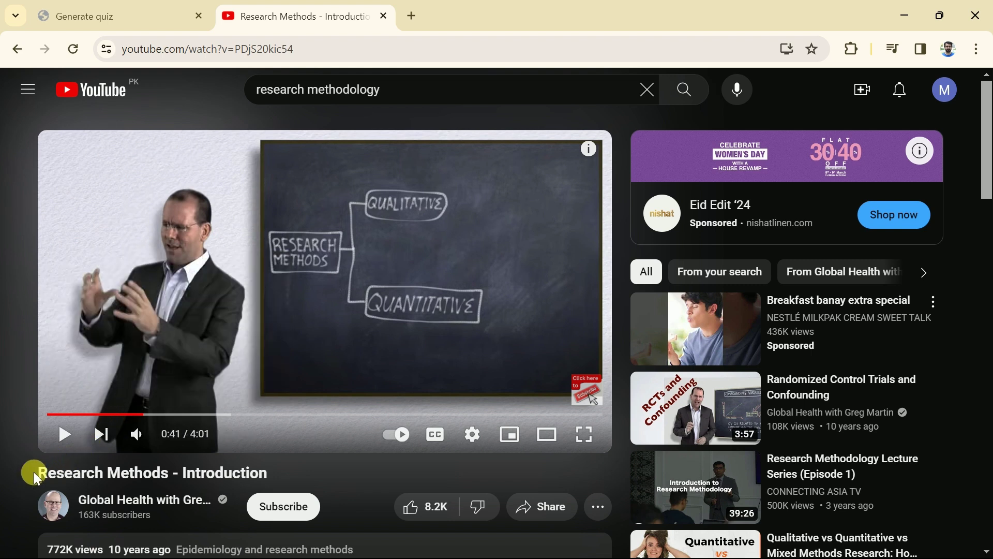
{"action": "left_click_drag", "start_coordinate": [39, 473], "coordinate": [273, 486]}
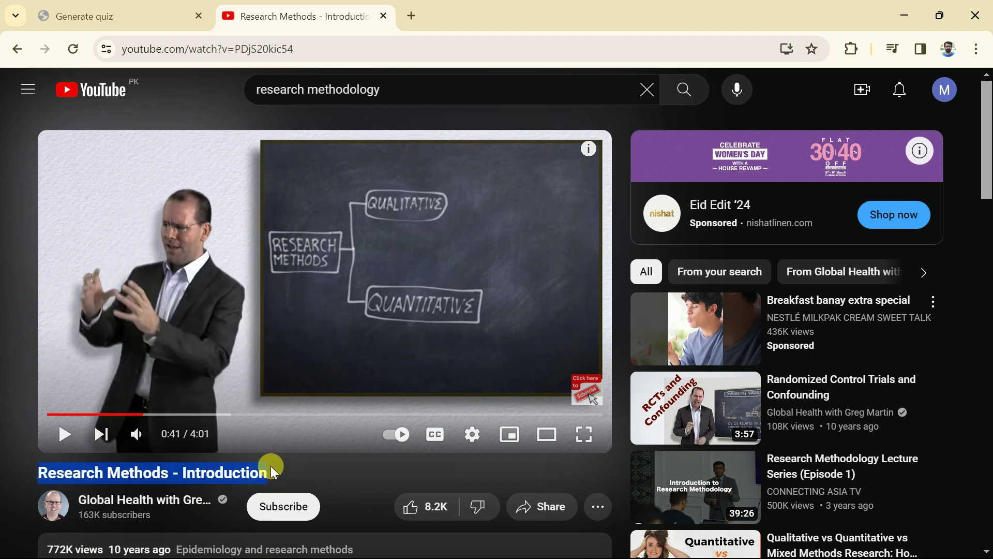
{"action": "left_click", "coordinate": [271, 467]}
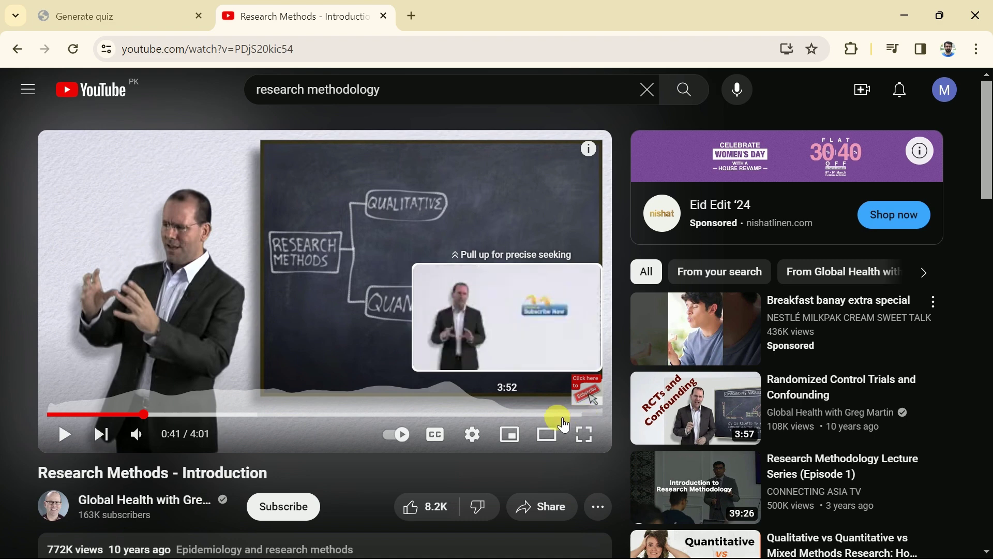
{"action": "left_click", "coordinate": [229, 414]}
{"action": "left_click", "coordinate": [271, 50]}
{"action": "right_click", "coordinate": [271, 52]}
Paste the Research Methods video URL into Kwizie's link field and create a quiz from it.
{"action": "left_click", "coordinate": [318, 194]}
{"action": "left_click", "coordinate": [193, 21]}
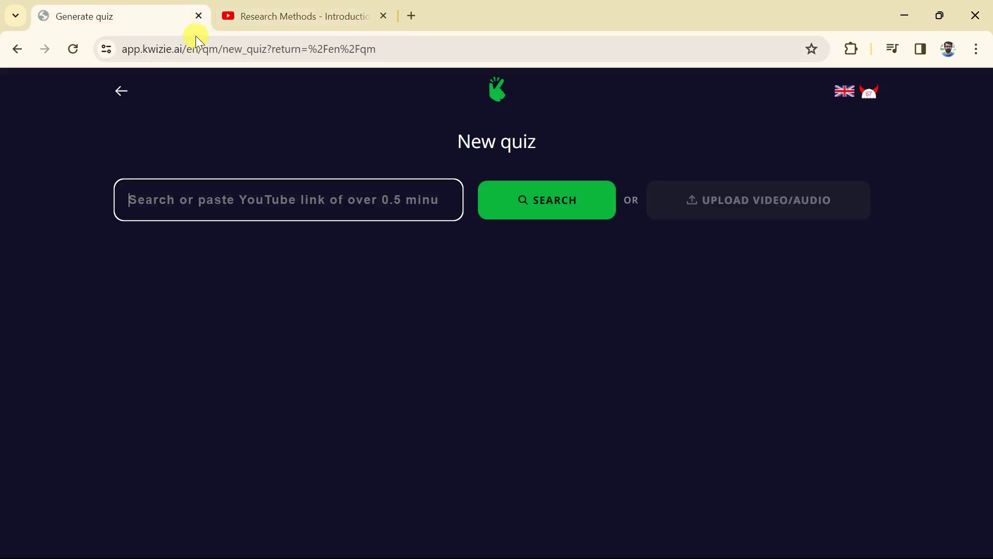
{"action": "right_click", "coordinate": [294, 218]}
{"action": "left_click", "coordinate": [302, 361]}
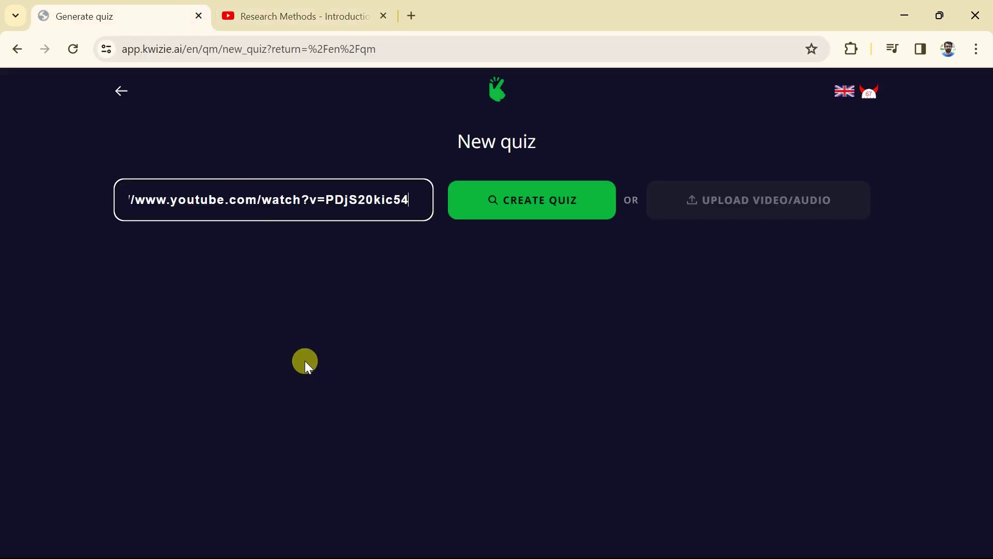
{"action": "left_click", "coordinate": [544, 211]}
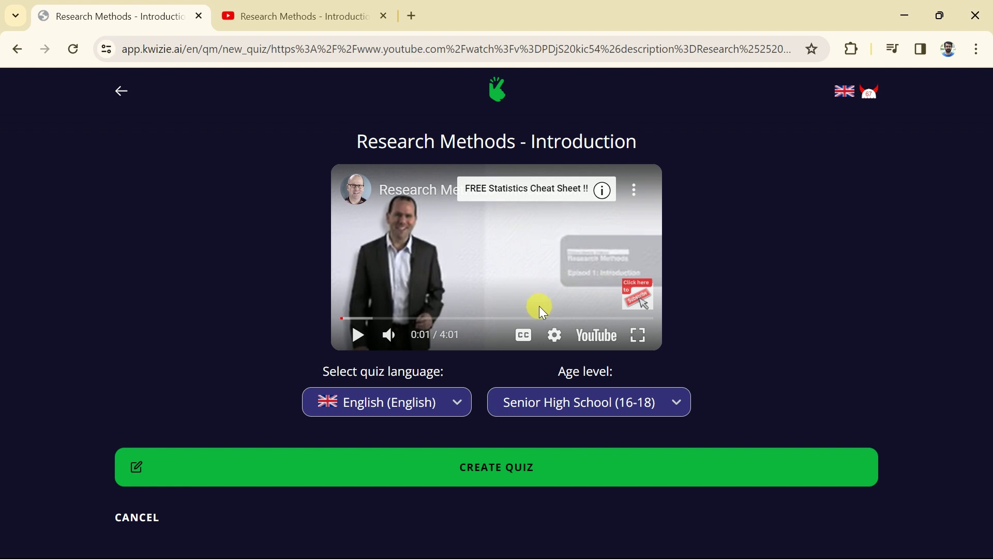
Keep English, set age level to Higher Education (18-25), and generate the quiz.
{"action": "left_click", "coordinate": [445, 407]}
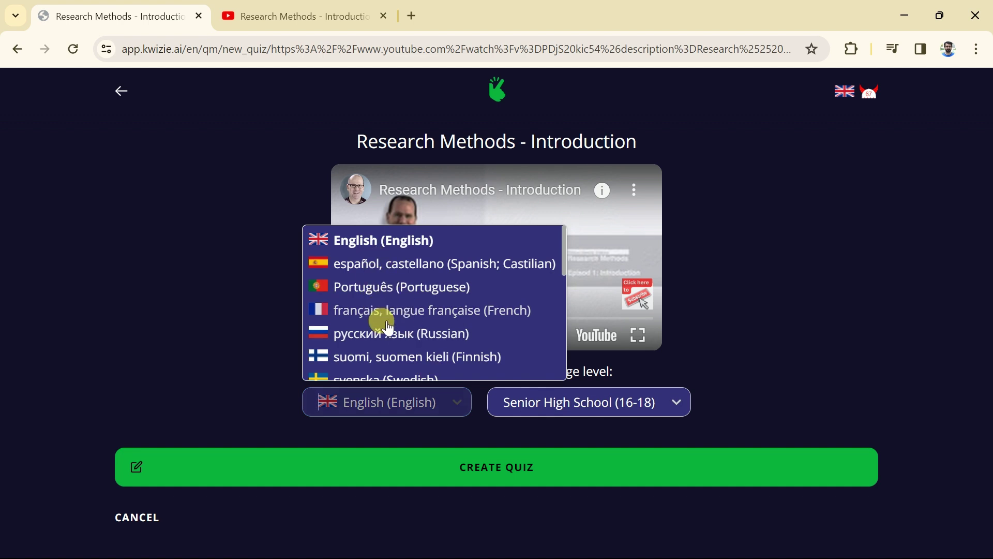
{"action": "scroll", "coordinate": [399, 362], "scroll_direction": "down", "scroll_amount": 3}
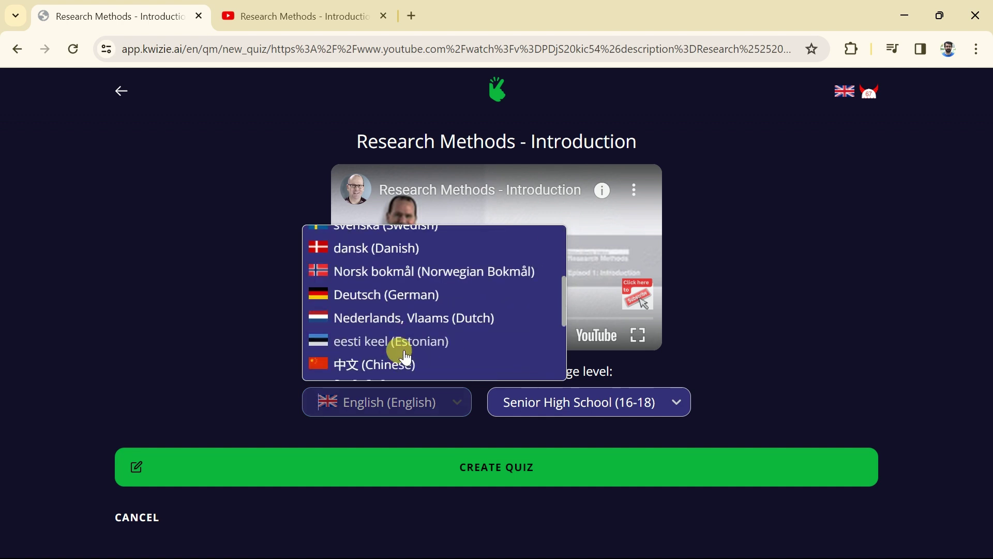
{"action": "scroll", "coordinate": [395, 344], "scroll_direction": "down", "scroll_amount": 1}
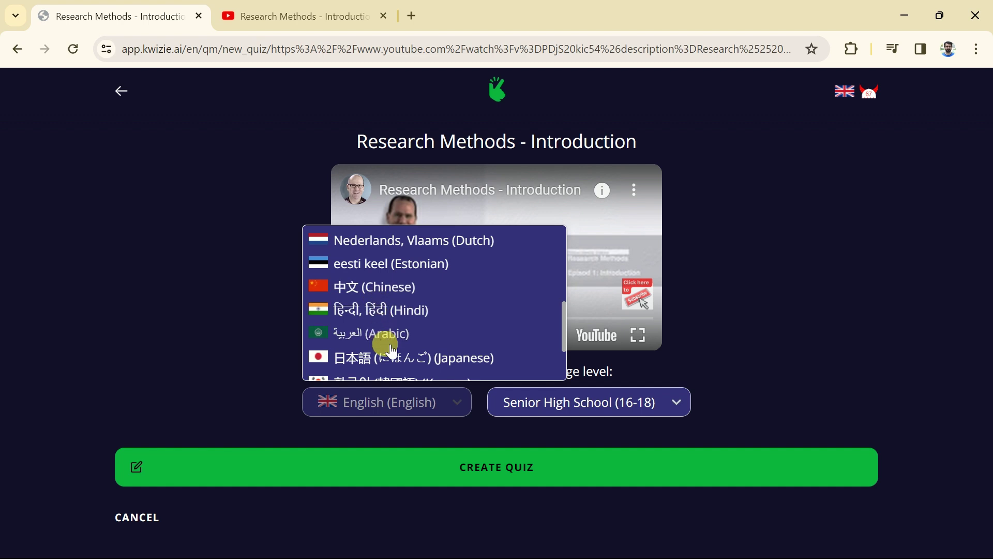
{"action": "scroll", "coordinate": [389, 343], "scroll_direction": "down", "scroll_amount": 2}
{"action": "scroll", "coordinate": [387, 363], "scroll_direction": "up", "scroll_amount": 5}
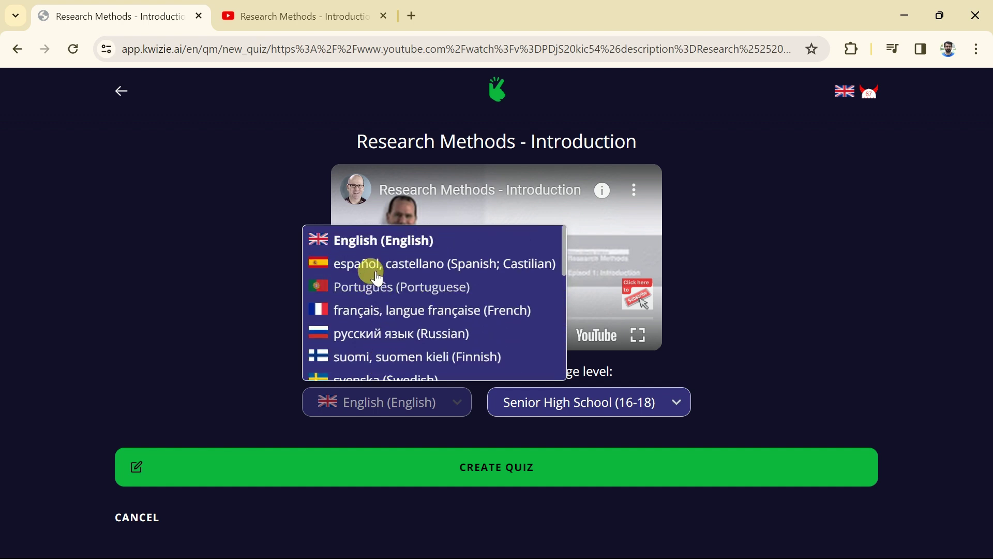
{"action": "left_click", "coordinate": [367, 240]}
{"action": "left_click", "coordinate": [647, 416]}
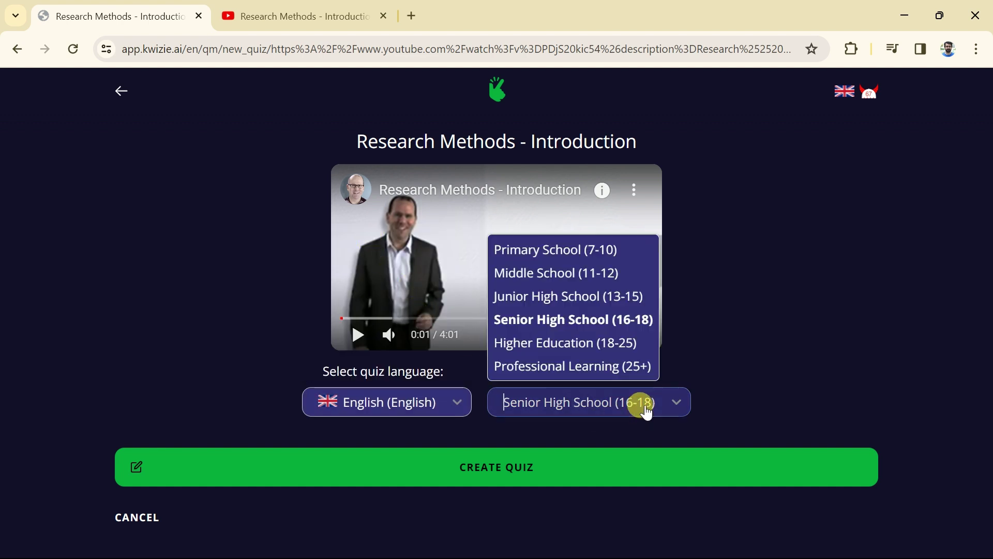
{"action": "left_click", "coordinate": [586, 344]}
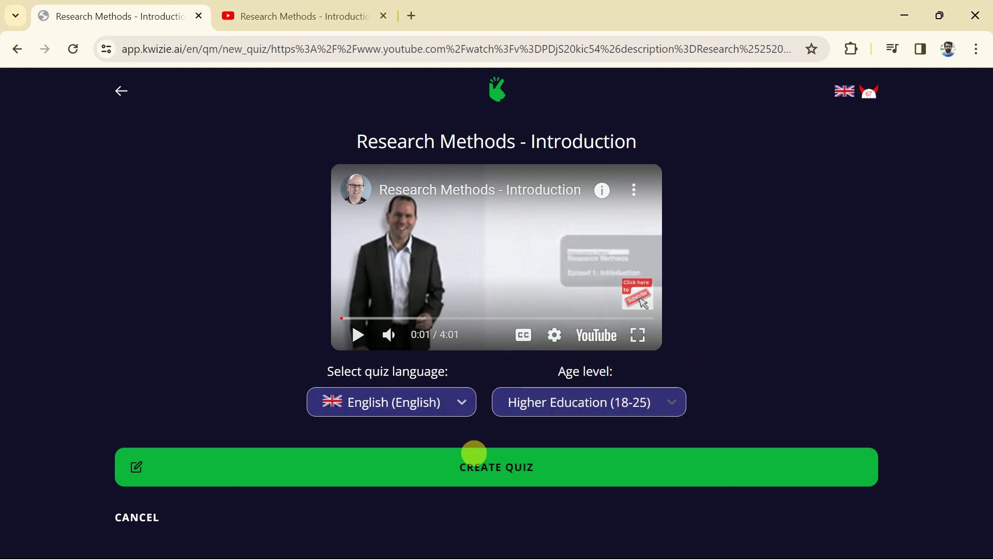
{"action": "left_click", "coordinate": [481, 460]}
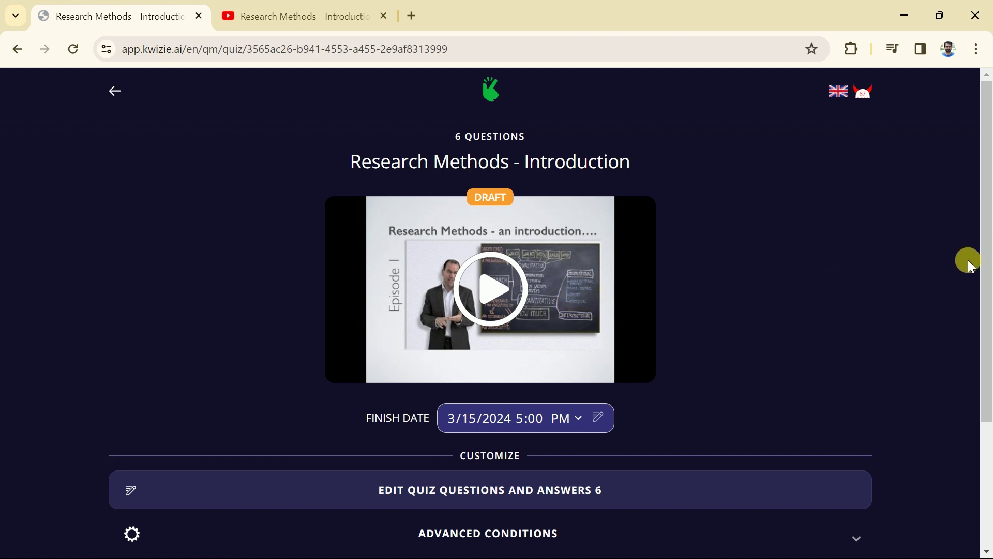
Scroll down the generated six-question Research Methods draft quiz overview.
{"action": "left_click_drag", "start_coordinate": [988, 232], "coordinate": [989, 321]}
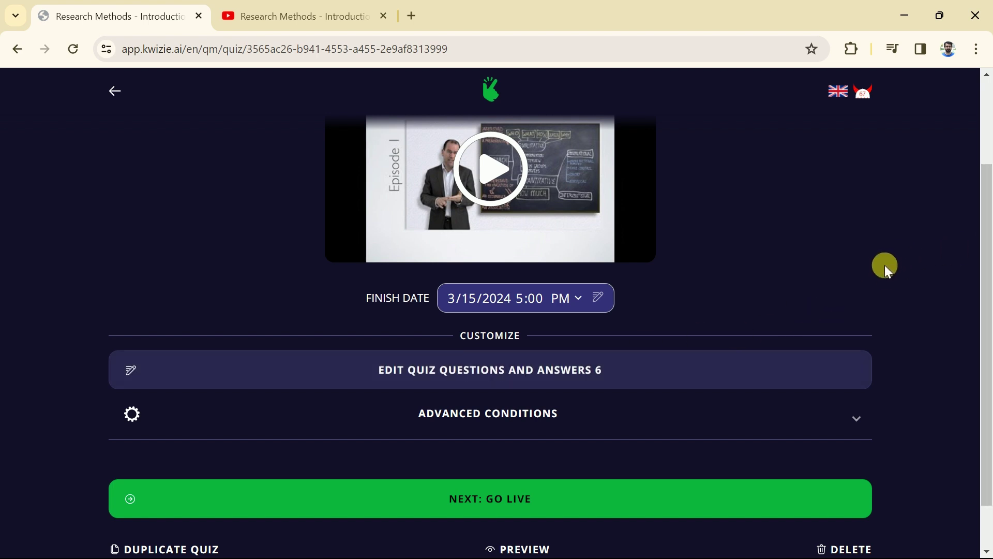
Open the questions editor, review all six questions, expand question 2, then return to the overview.
{"action": "scroll", "coordinate": [892, 259], "scroll_direction": "up", "scroll_amount": 2}
{"action": "left_click", "coordinate": [483, 453]}
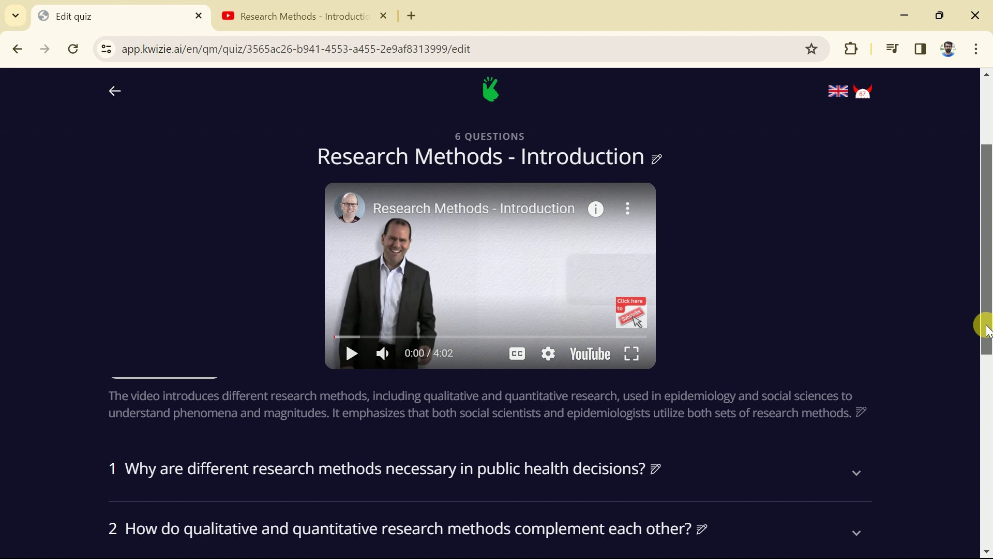
{"action": "scroll", "coordinate": [787, 428], "scroll_direction": "down", "scroll_amount": 2}
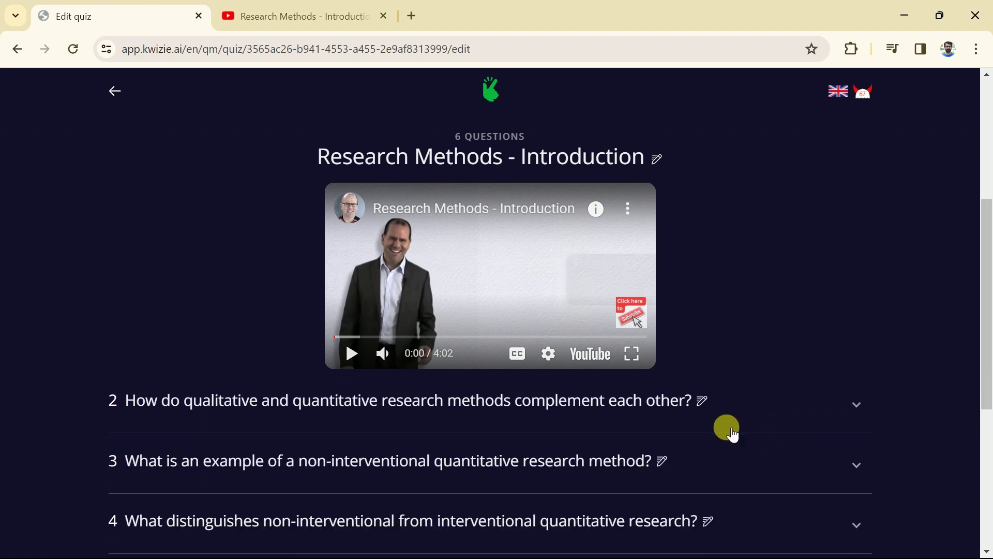
{"action": "scroll", "coordinate": [710, 454], "scroll_direction": "down", "scroll_amount": 1}
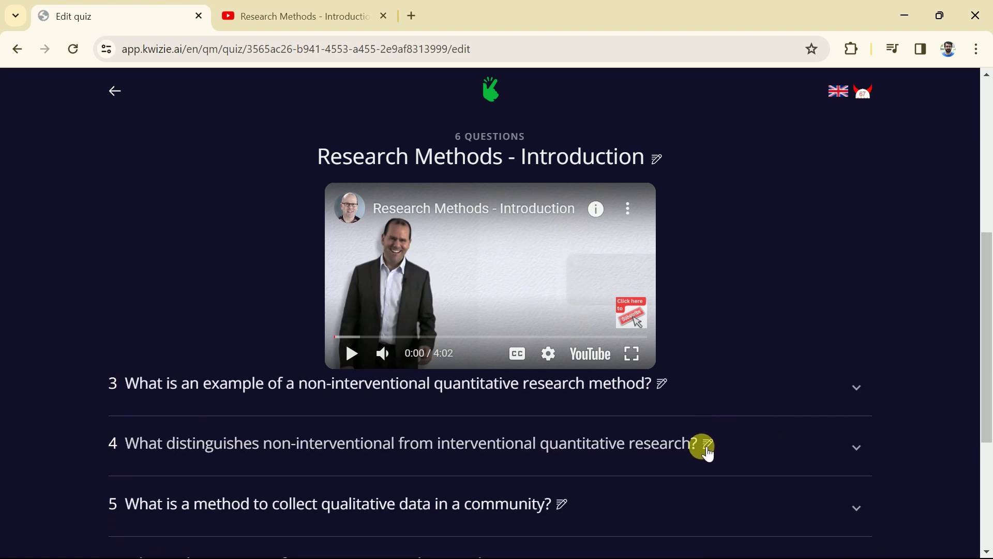
{"action": "scroll", "coordinate": [709, 454], "scroll_direction": "down", "scroll_amount": 1}
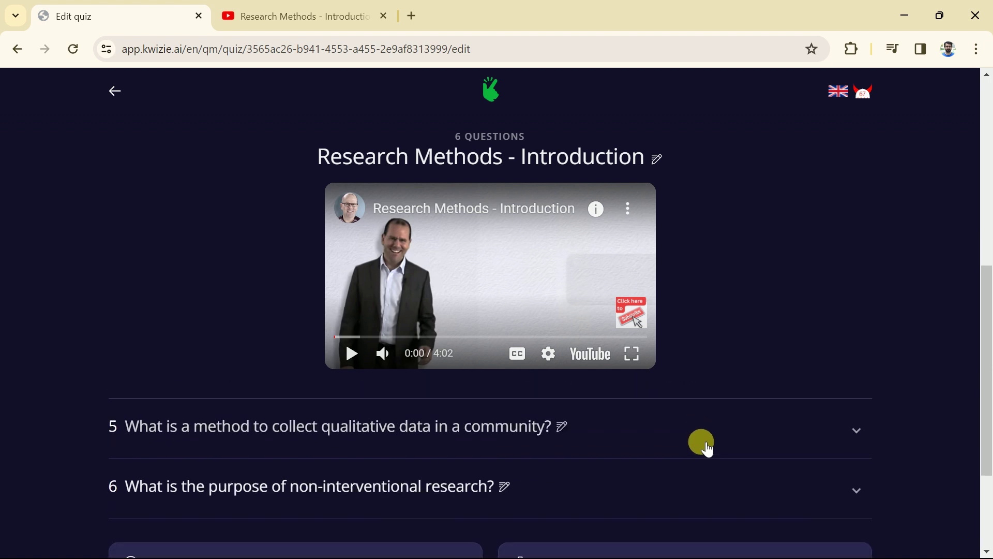
{"action": "scroll", "coordinate": [701, 444], "scroll_direction": "down", "scroll_amount": 2}
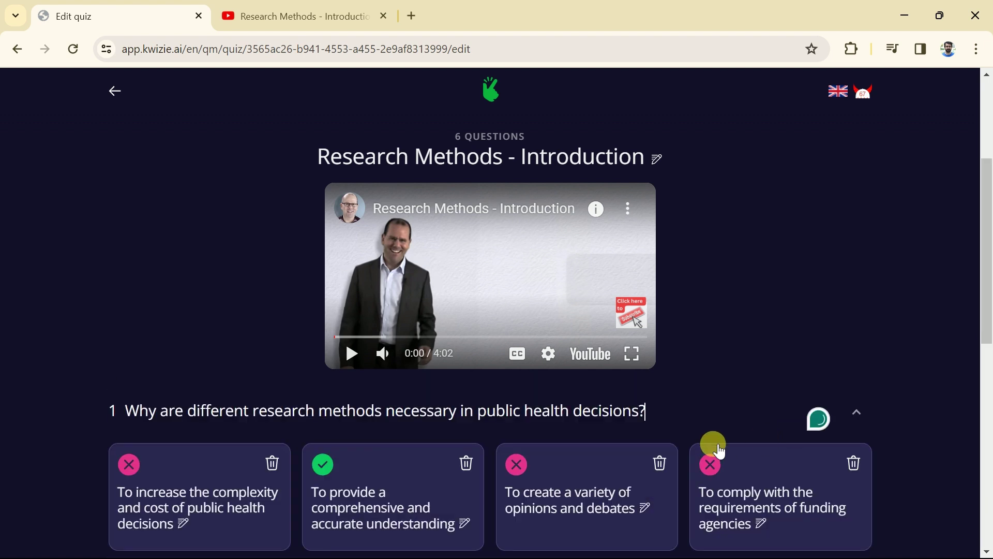
{"action": "scroll", "coordinate": [710, 443], "scroll_direction": "up", "scroll_amount": 5}
{"action": "scroll", "coordinate": [693, 450], "scroll_direction": "down", "scroll_amount": 1}
{"action": "scroll", "coordinate": [282, 458], "scroll_direction": "down", "scroll_amount": 1}
{"action": "left_click", "coordinate": [605, 458]}
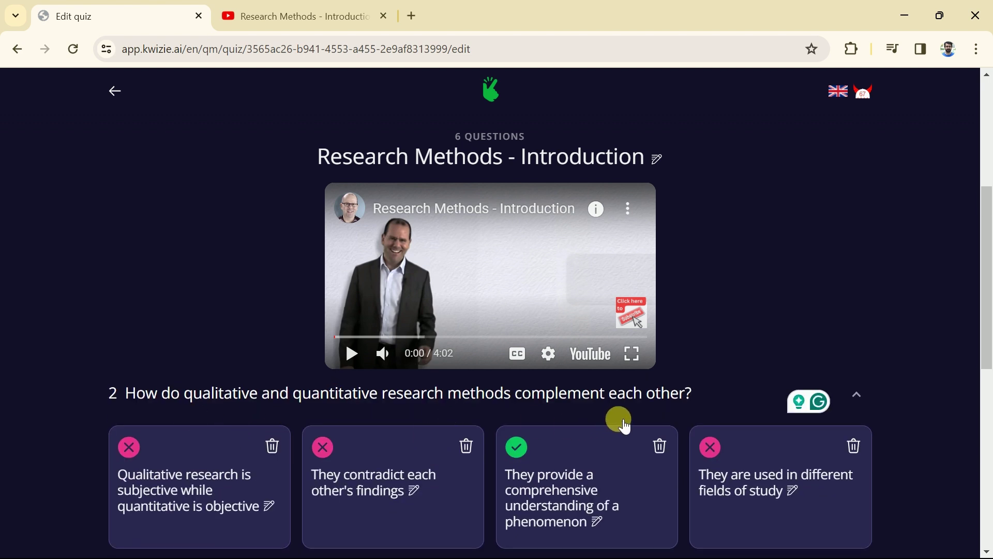
{"action": "scroll", "coordinate": [619, 421], "scroll_direction": "down", "scroll_amount": 5}
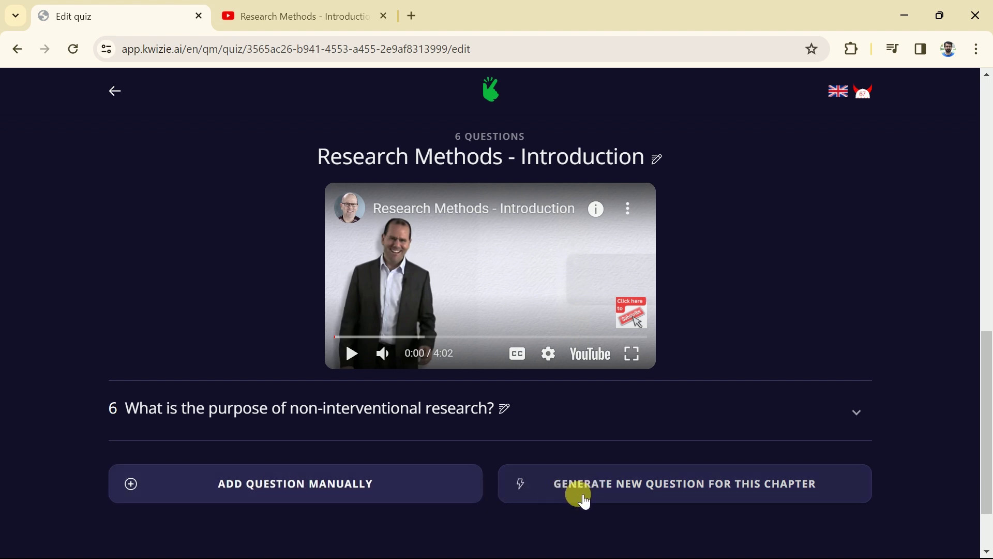
{"action": "left_click", "coordinate": [606, 497]}
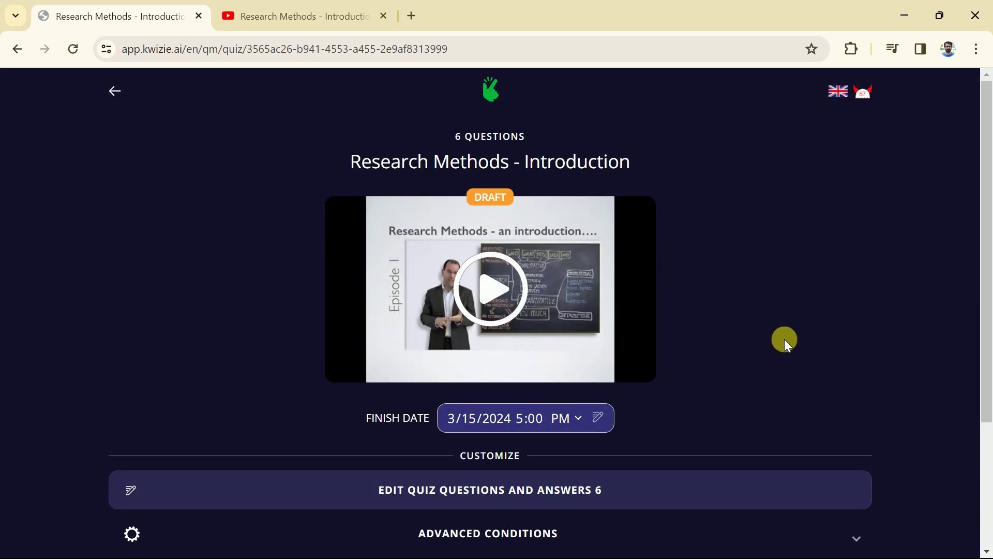
Expand Advanced Conditions and check the answer time limit, leaving it at 30 seconds.
{"action": "scroll", "coordinate": [786, 338], "scroll_direction": "down", "scroll_amount": 2}
{"action": "scroll", "coordinate": [785, 333], "scroll_direction": "down", "scroll_amount": 2}
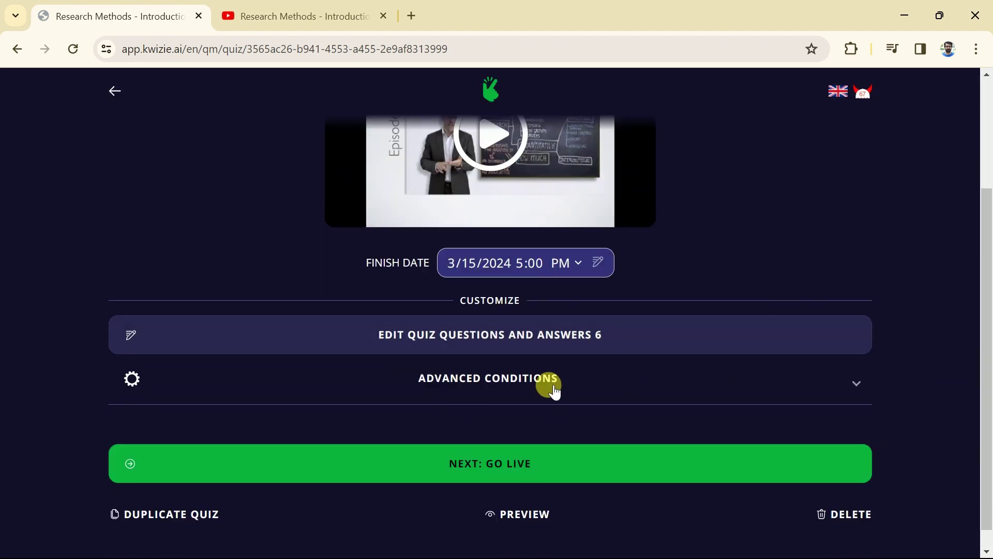
{"action": "left_click", "coordinate": [529, 387]}
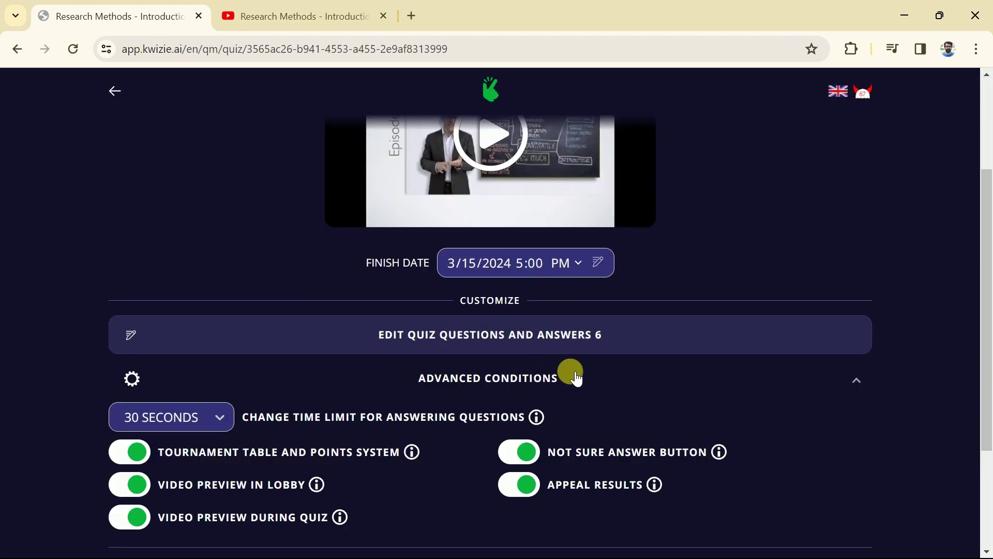
{"action": "scroll", "coordinate": [793, 225], "scroll_direction": "down", "scroll_amount": 2}
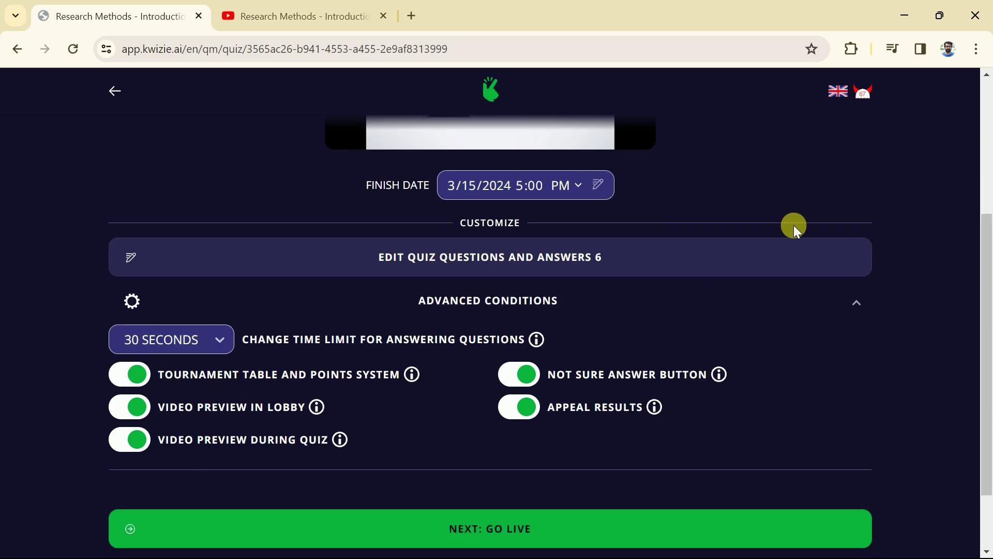
{"action": "left_click", "coordinate": [215, 343]}
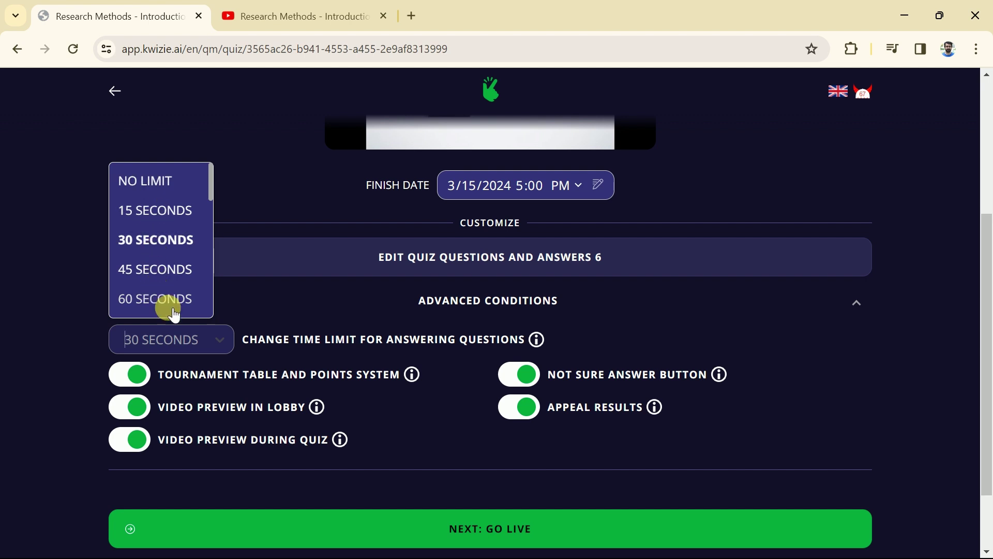
{"action": "left_click", "coordinate": [252, 319]}
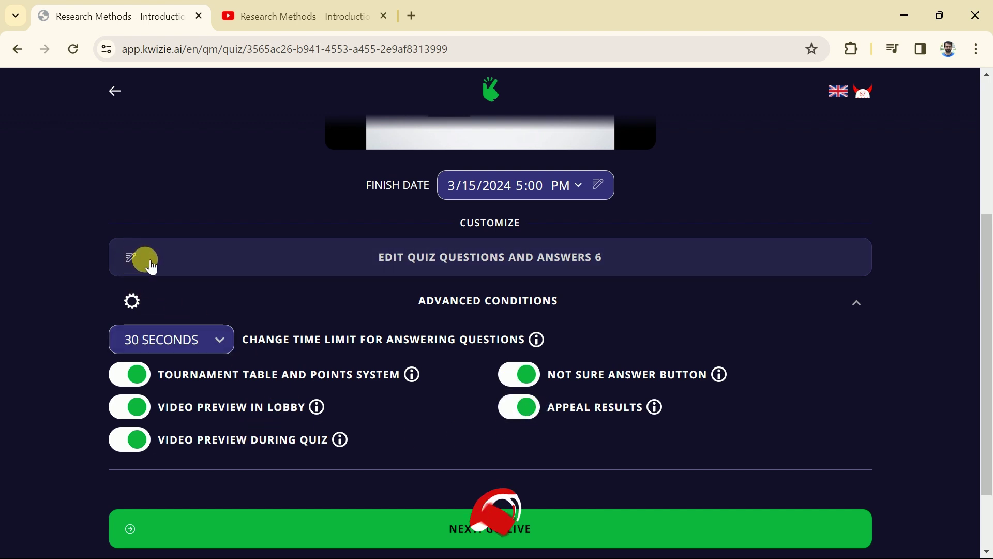
Collapse the advanced conditions and copy the live quiz's join link from its lobby.
{"action": "left_click", "coordinate": [517, 302]}
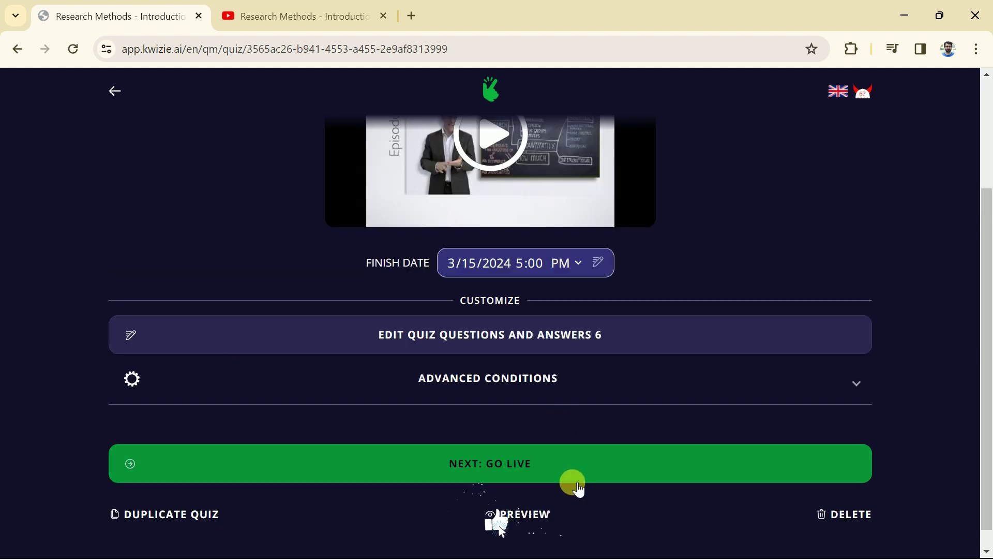
{"action": "scroll", "coordinate": [628, 375], "scroll_direction": "up", "scroll_amount": 3}
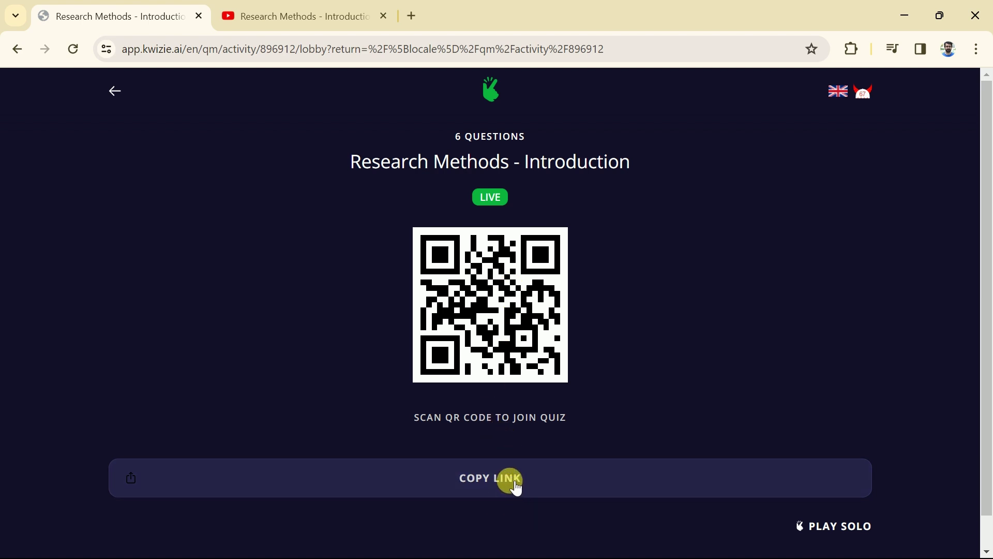
{"action": "left_click", "coordinate": [500, 488]}
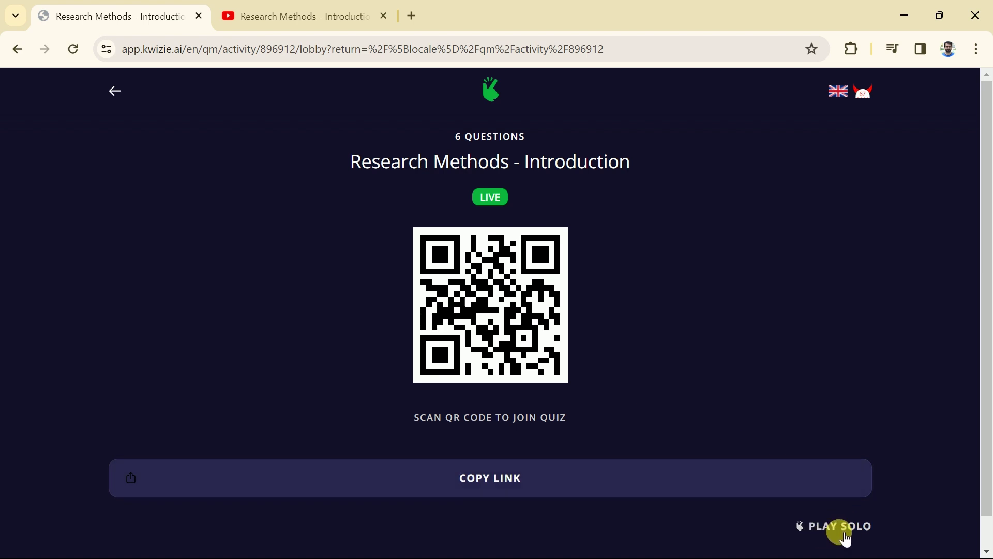
Start a solo run and answer Question 1 with 'To increase the complexity and cost'.
{"action": "left_click", "coordinate": [834, 533]}
{"action": "left_click", "coordinate": [351, 347]}
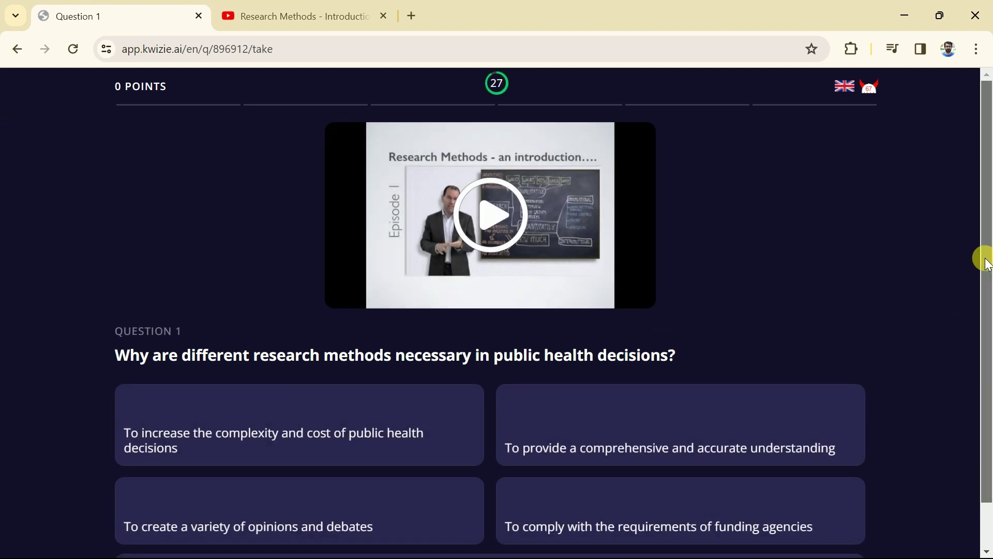
{"action": "left_click_drag", "start_coordinate": [983, 260], "coordinate": [988, 284]}
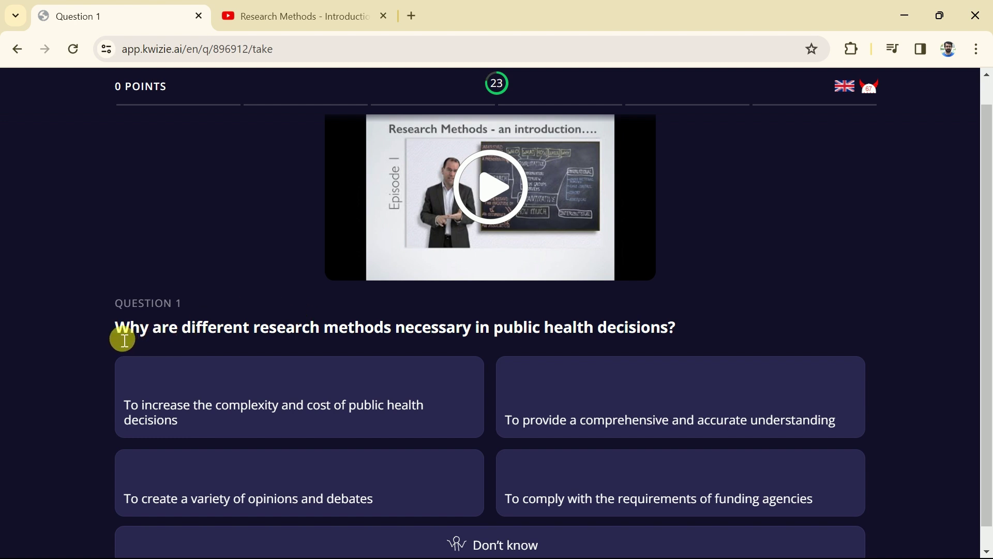
{"action": "mouse_move", "coordinate": [118, 336]}
{"action": "left_mouse_down"}
{"action": "mouse_move", "coordinate": [596, 340]}
{"action": "mouse_move", "coordinate": [687, 329]}
{"action": "left_mouse_up"}
{"action": "left_click", "coordinate": [693, 331]}
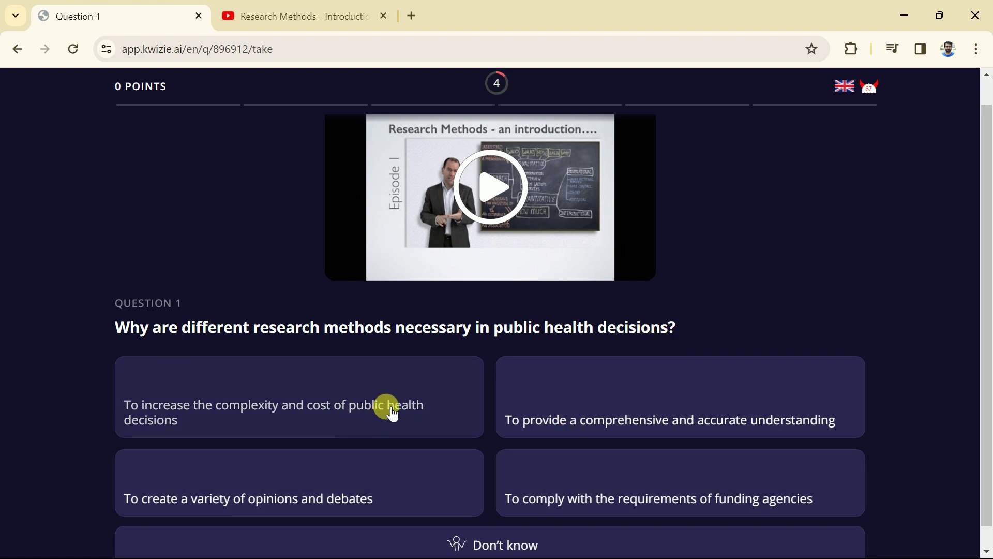
{"action": "left_click", "coordinate": [393, 412]}
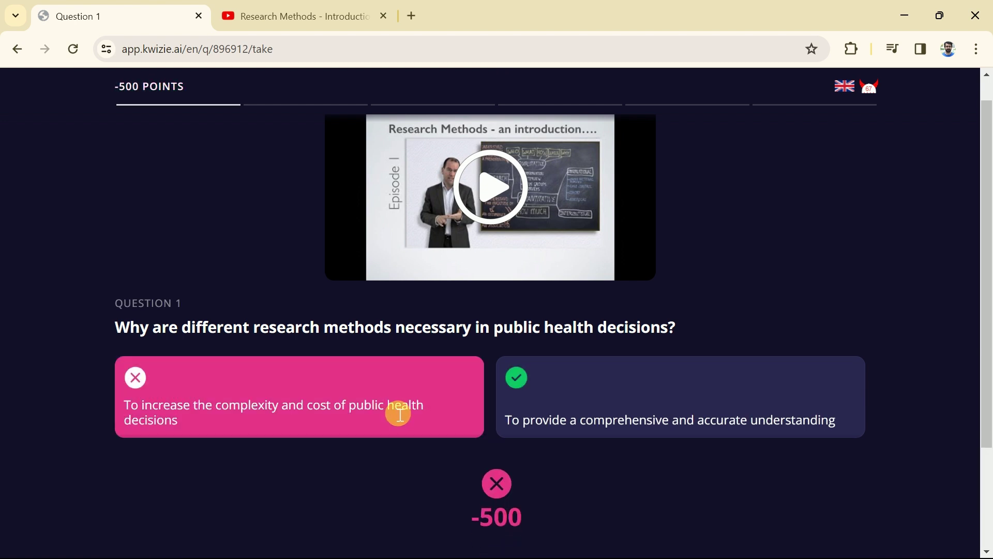
{"action": "scroll", "coordinate": [479, 502], "scroll_direction": "down", "scroll_amount": 1}
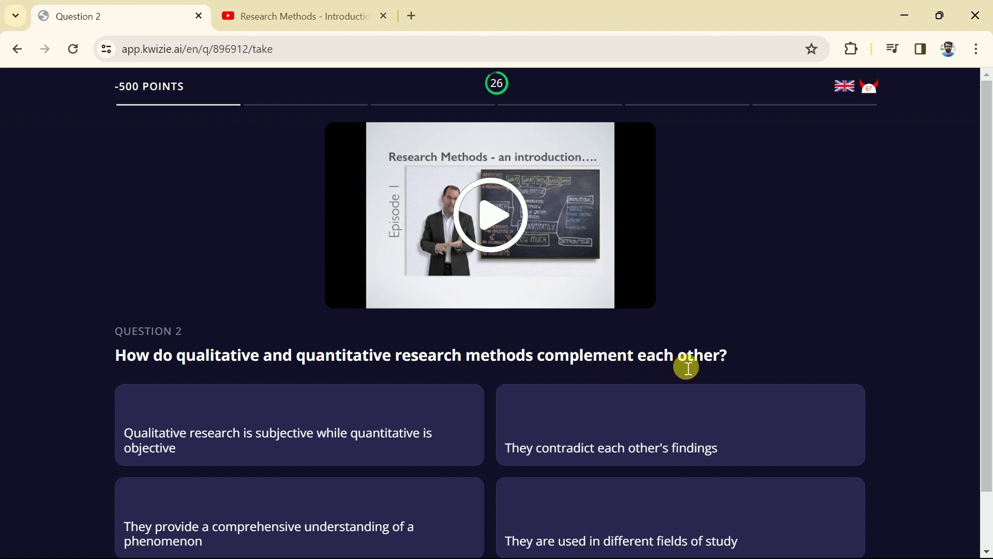
Answer Questions 2, 3 and 5 and mark Question 4 as don't know.
{"action": "scroll", "coordinate": [726, 357], "scroll_direction": "down", "scroll_amount": 1}
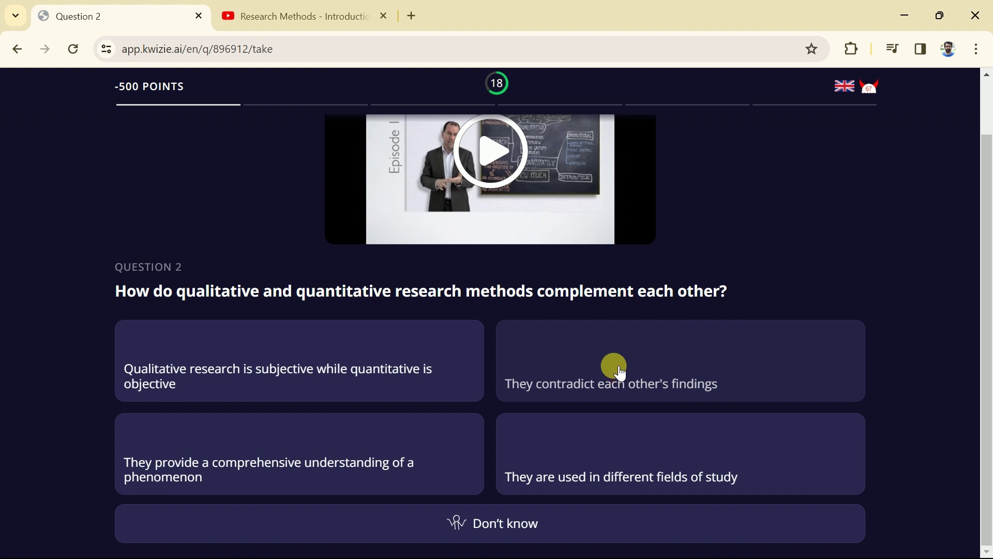
{"action": "left_click", "coordinate": [389, 466]}
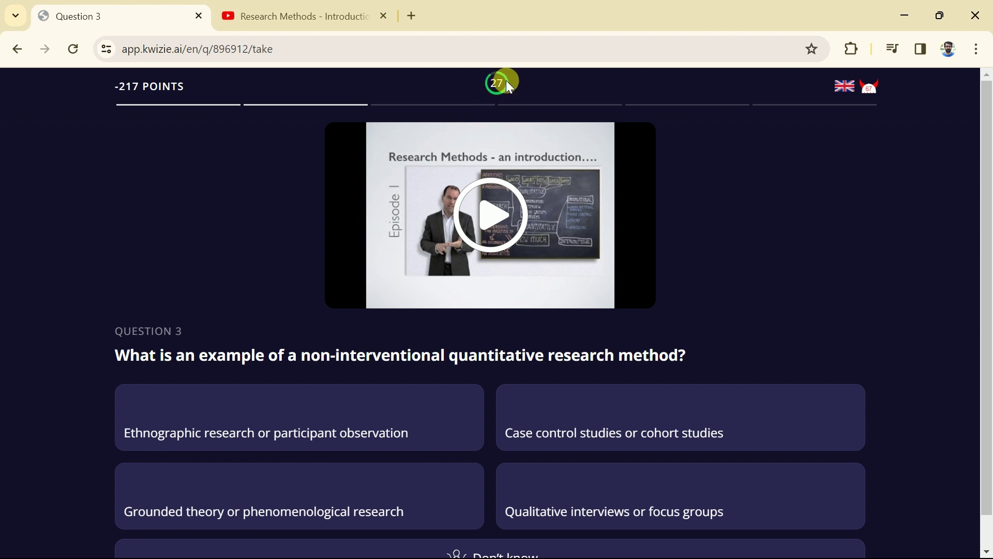
{"action": "left_click", "coordinate": [591, 411]}
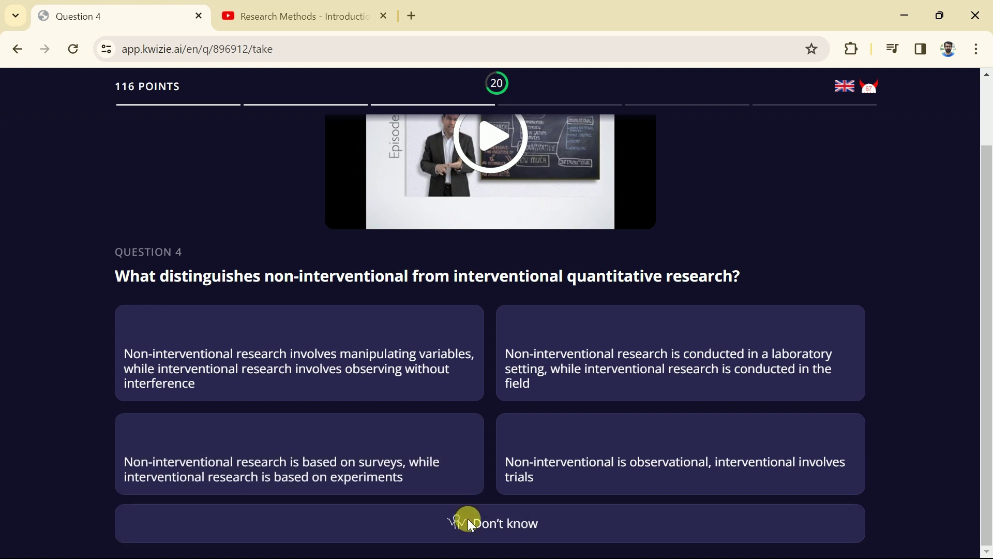
{"action": "left_click", "coordinate": [472, 525]}
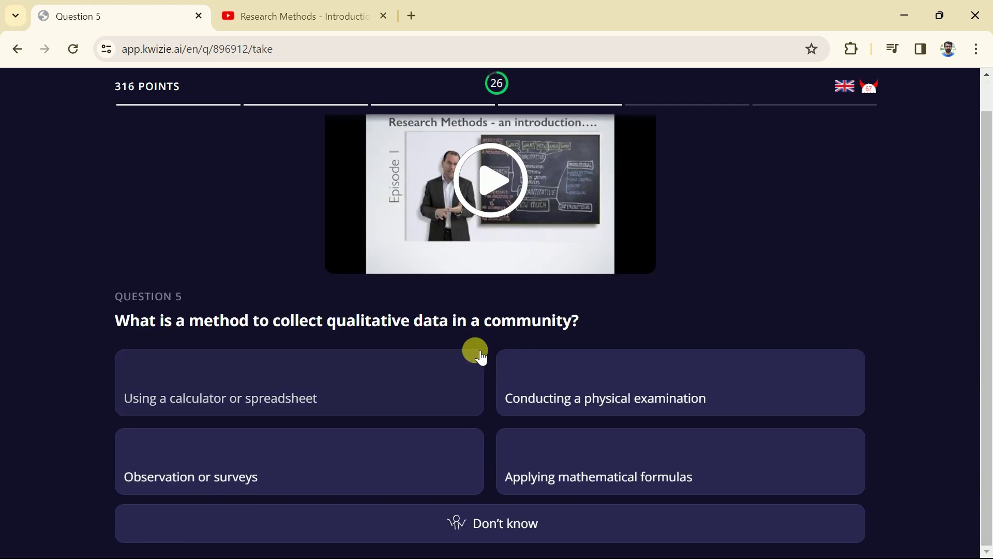
{"action": "left_click", "coordinate": [455, 442]}
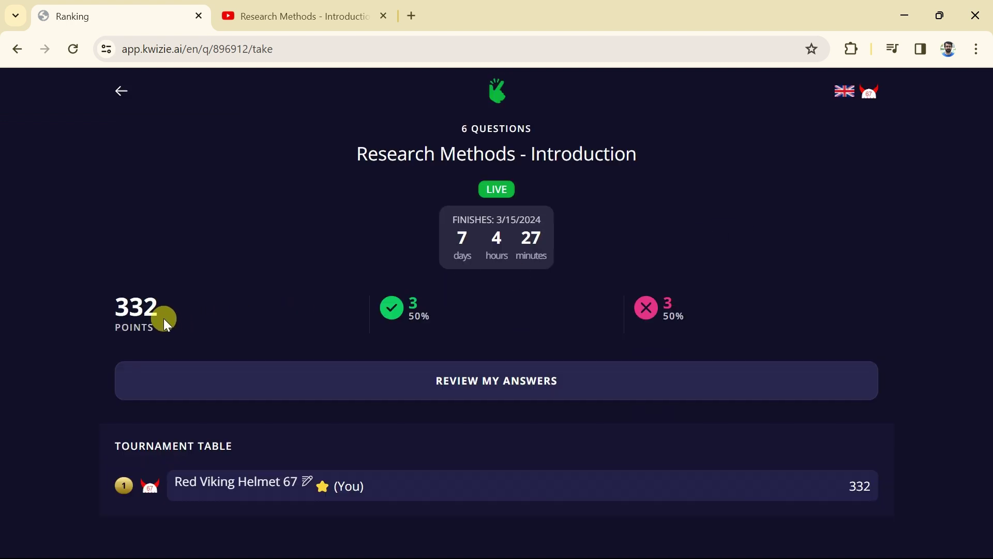
Highlight the 332-point total on the finished quiz's Ranking page.
{"action": "left_click_drag", "start_coordinate": [157, 314], "coordinate": [126, 319]}
Open REVIEW MY ANSWERS and scroll through the reviews of Questions 1 to 6.
{"action": "left_click", "coordinate": [464, 382]}
{"action": "scroll", "coordinate": [848, 331], "scroll_direction": "down", "scroll_amount": 2}
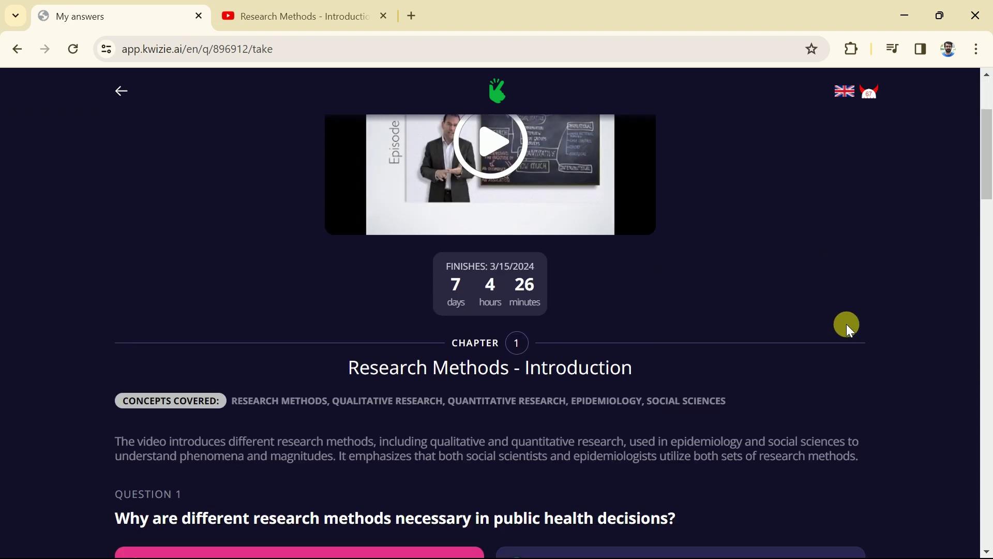
{"action": "scroll", "coordinate": [848, 329], "scroll_direction": "down", "scroll_amount": 4}
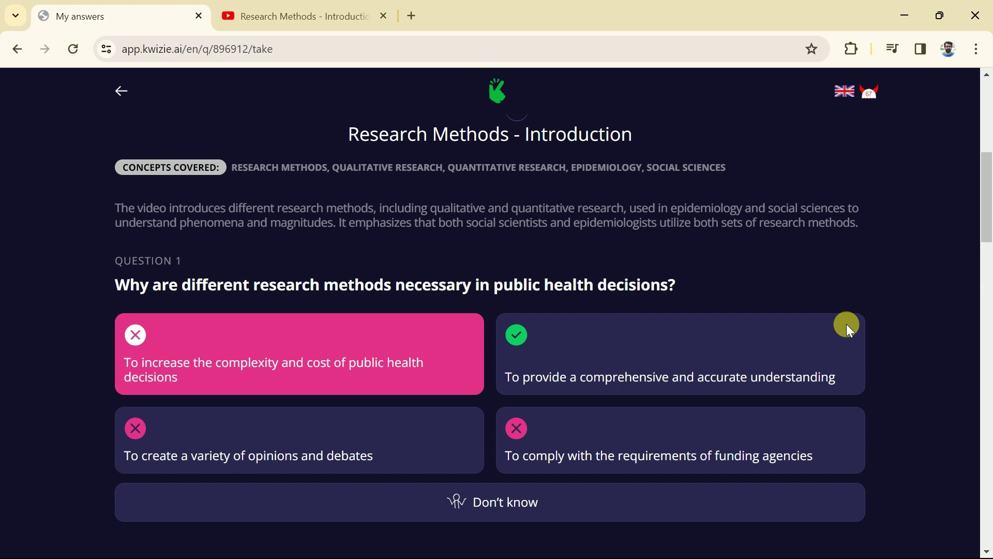
{"action": "scroll", "coordinate": [849, 325], "scroll_direction": "down", "scroll_amount": 5}
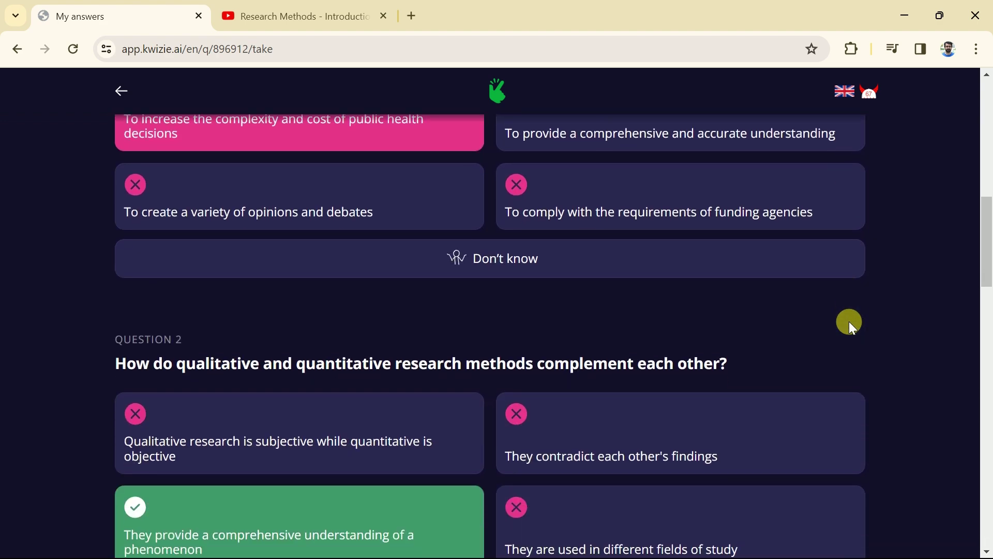
{"action": "scroll", "coordinate": [849, 321], "scroll_direction": "down", "scroll_amount": 10}
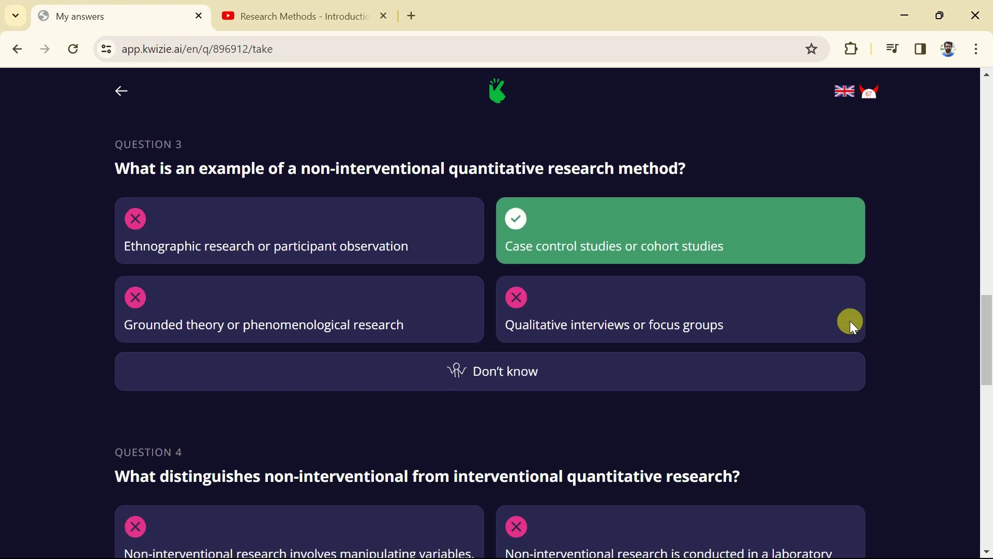
{"action": "scroll", "coordinate": [850, 321], "scroll_direction": "down", "scroll_amount": 9}
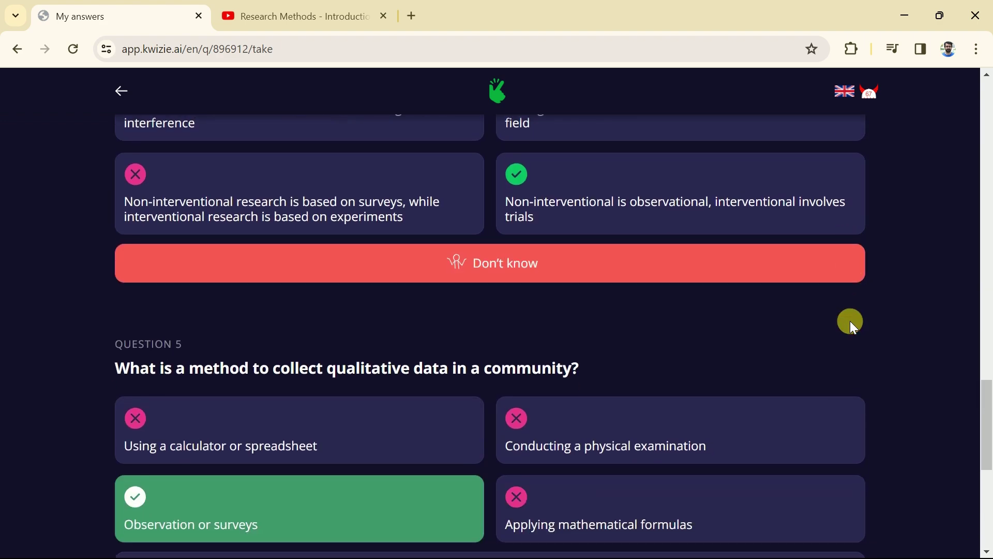
{"action": "scroll", "coordinate": [851, 323], "scroll_direction": "down", "scroll_amount": 8}
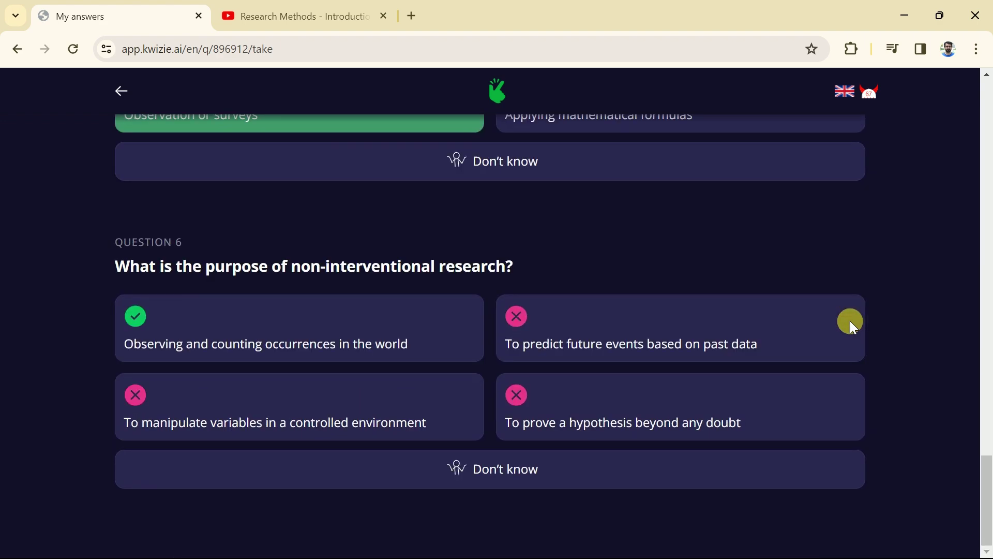
{"action": "scroll", "coordinate": [852, 322], "scroll_direction": "up", "scroll_amount": 5}
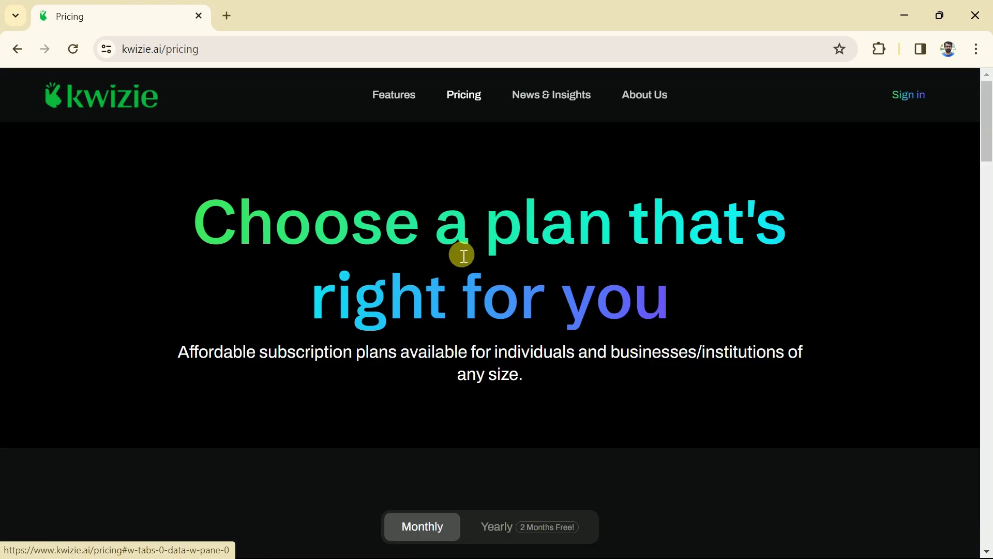
Highlight the Free plan's heading, description and weekly free quiz credit note on the pricing cards.
{"action": "scroll", "coordinate": [423, 401], "scroll_direction": "down", "scroll_amount": 9}
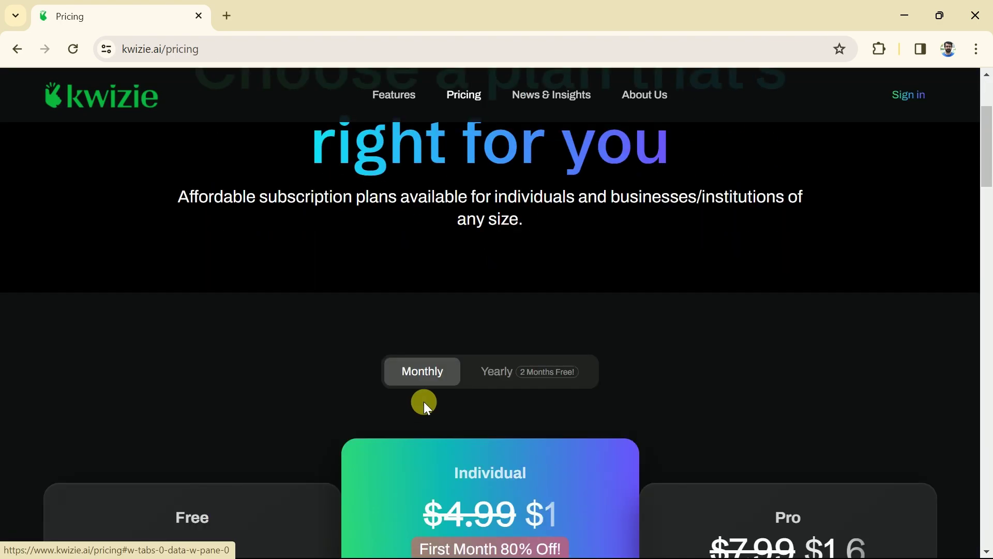
{"action": "double_click", "coordinate": [211, 218]}
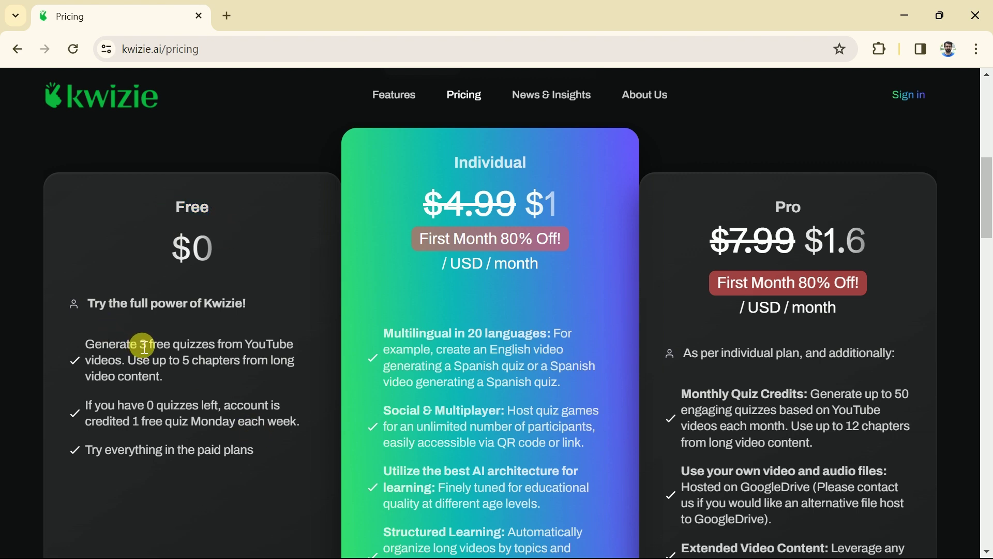
{"action": "left_click_drag", "start_coordinate": [206, 351], "coordinate": [173, 377]}
{"action": "left_click", "coordinate": [171, 377]}
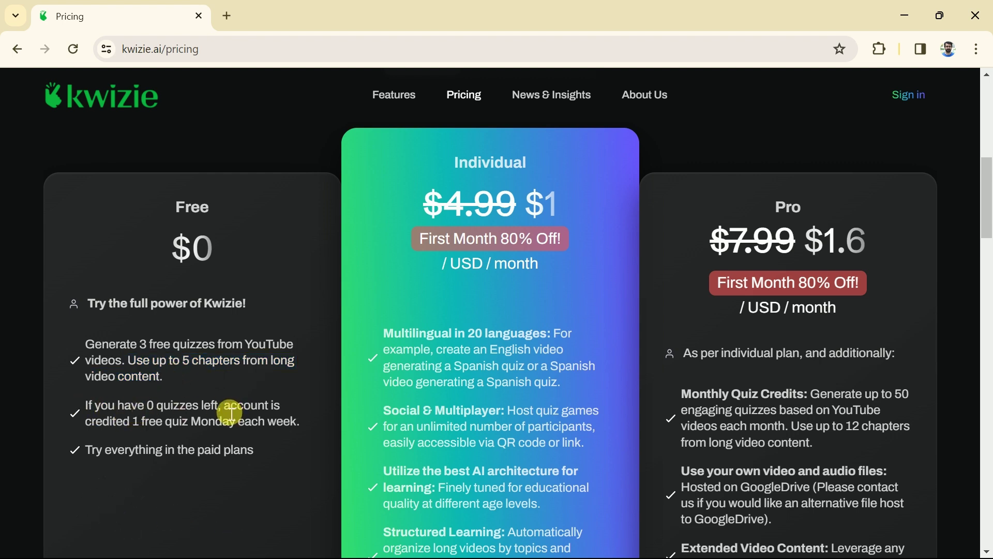
{"action": "left_click_drag", "start_coordinate": [240, 417], "coordinate": [304, 433]}
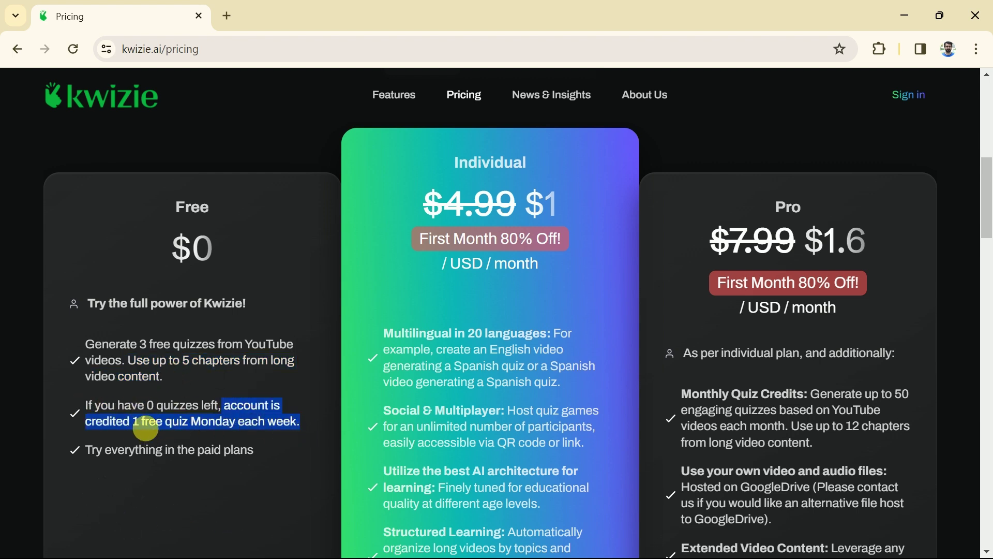
{"action": "left_click", "coordinate": [255, 462]}
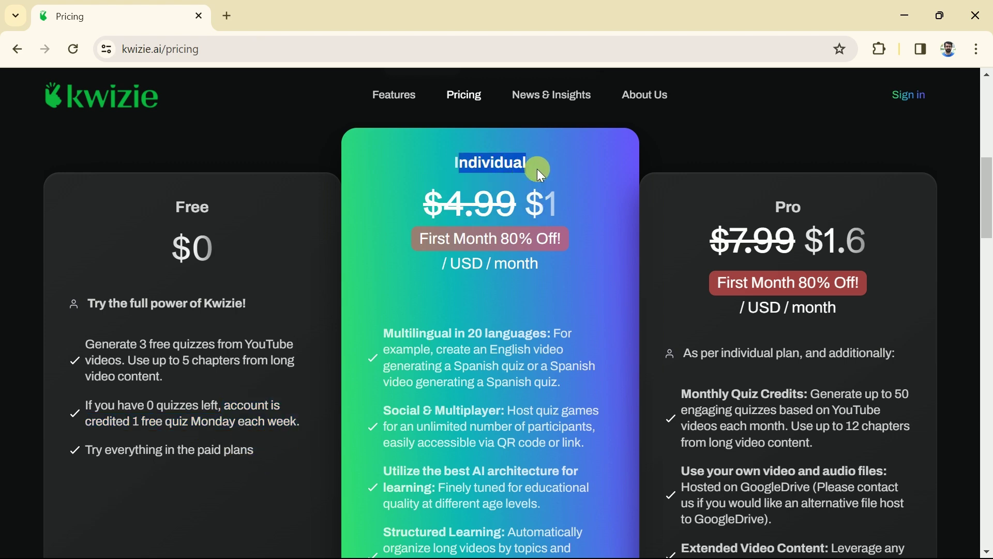
{"action": "scroll", "coordinate": [765, 191], "scroll_direction": "down", "scroll_amount": 1}
{"action": "scroll", "coordinate": [765, 190], "scroll_direction": "up", "scroll_amount": 1}
{"action": "scroll", "coordinate": [766, 191], "scroll_direction": "up", "scroll_amount": 1}
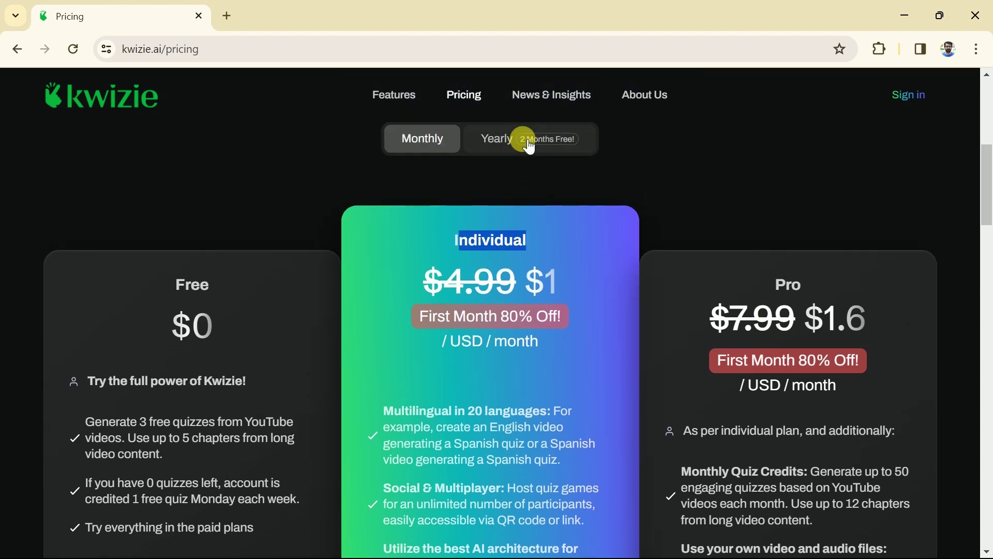
Switch the plans to Yearly billing: Individual $49.99 and Pro $79.99 per year.
{"action": "left_click", "coordinate": [530, 147]}
{"action": "scroll", "coordinate": [545, 226], "scroll_direction": "down", "scroll_amount": 1}
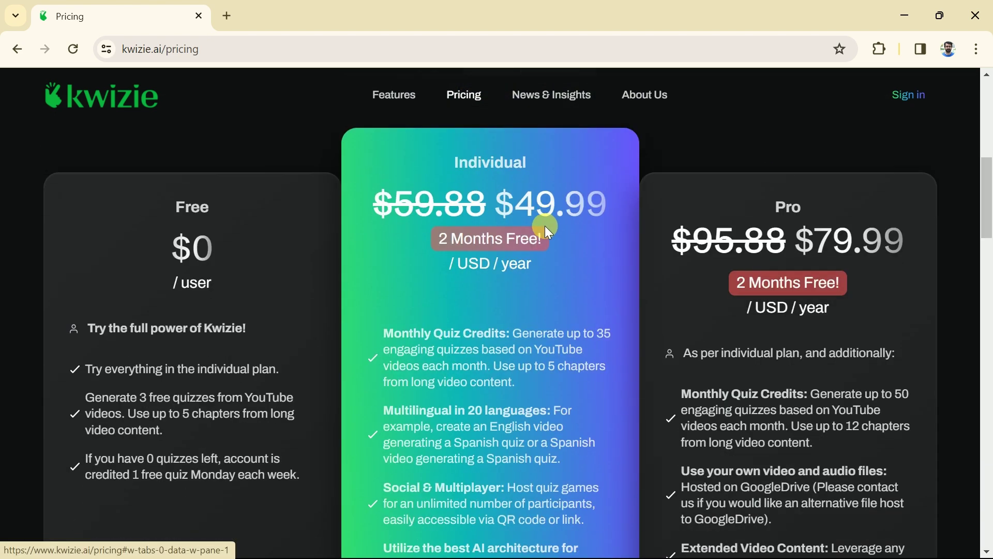
{"action": "scroll", "coordinate": [554, 230], "scroll_direction": "up", "scroll_amount": 1}
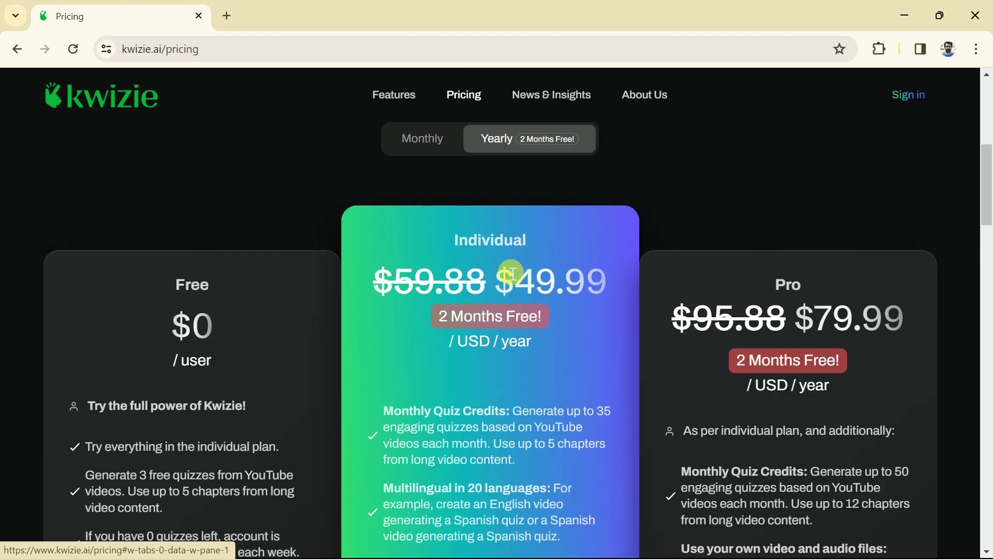